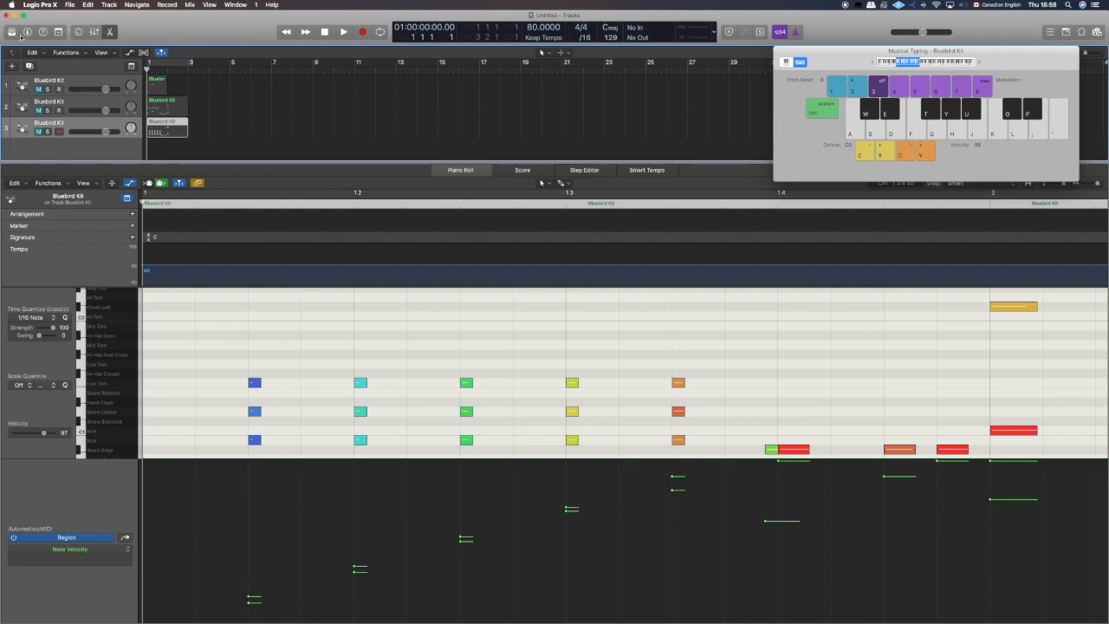
Step: Copy the third Bluebird Kit track's region onto a duplicate track and delete the copied region's stacked notes before the final snare hits
key("super+d")
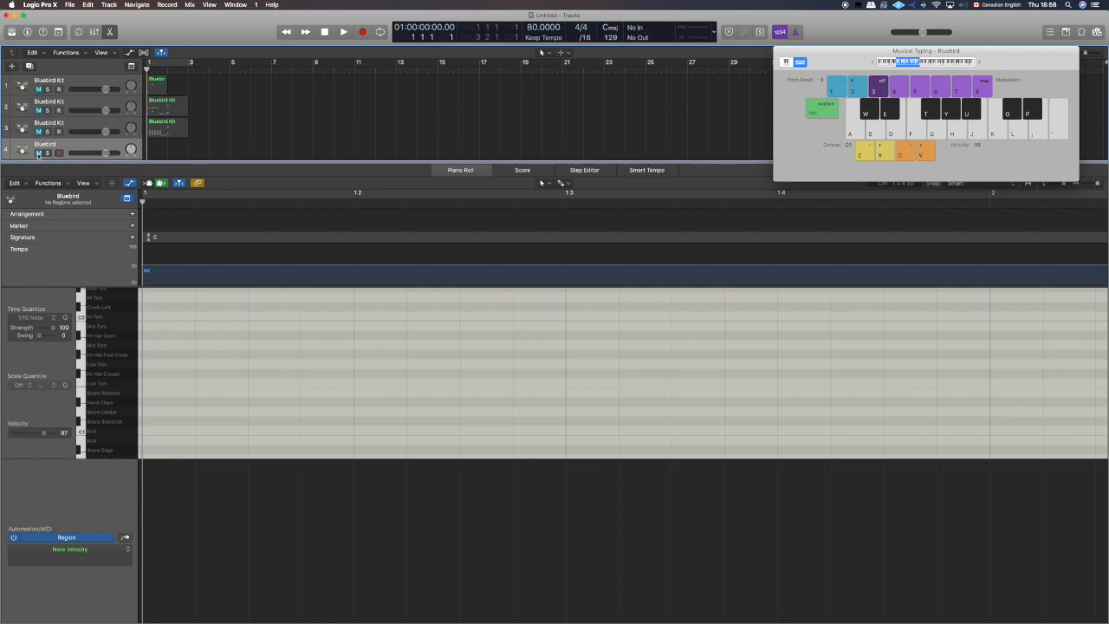
left_click_drag(169, 136, 167, 148)
left_click_drag(699, 450, 125, 328)
key("Delete")
Step: Select the crash and kick notes on bar 2 and audition the drum sounds with Musical Typing
scroll(270, 332, "down", 1)
scroll(520, 355, "right", 3)
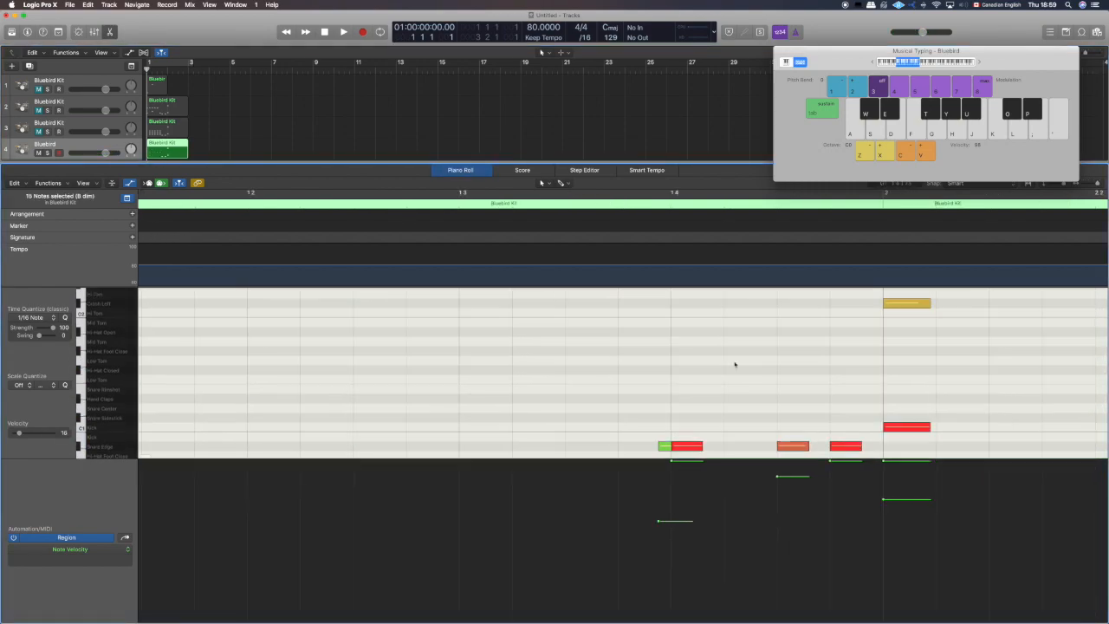
left_click_drag(950, 444, 892, 295)
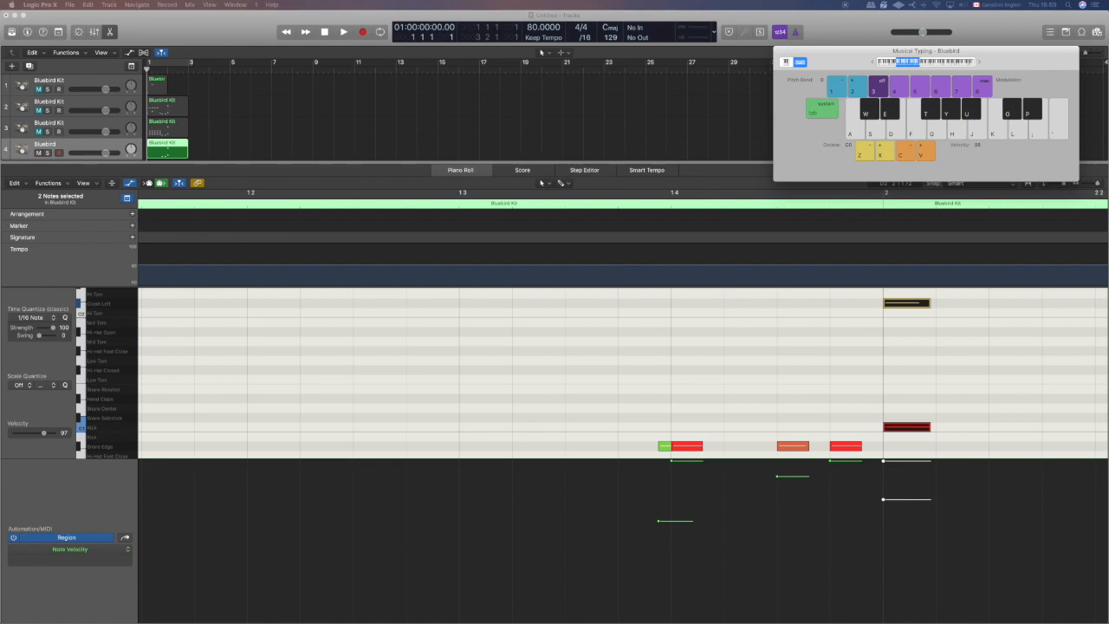
key("u")
key("u")
key("o")
key("u")
key("u")
left_click(688, 444)
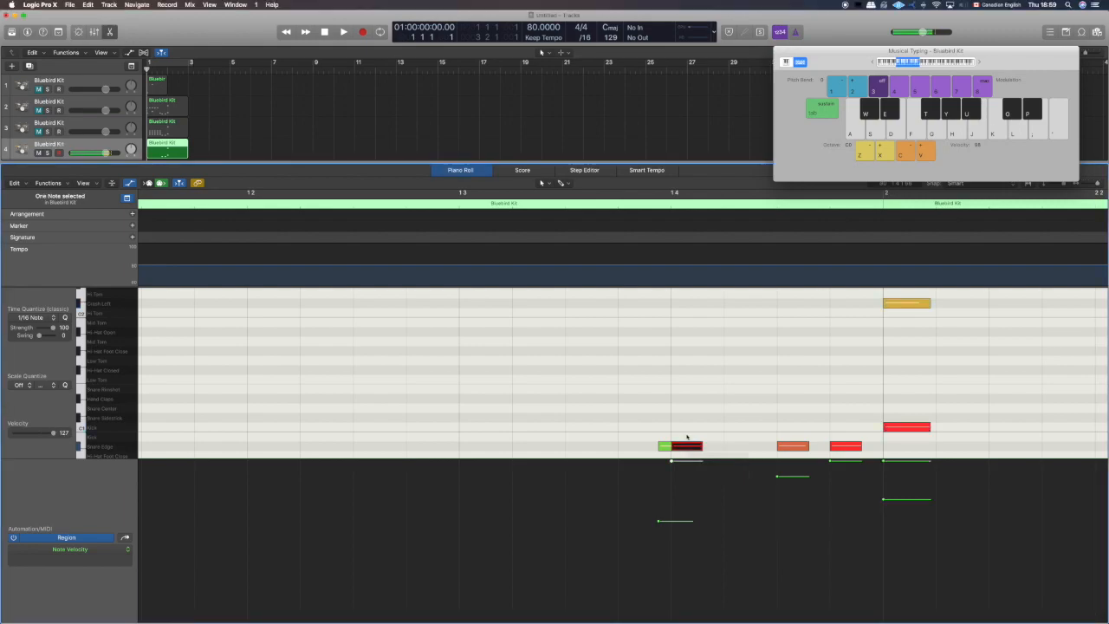
Step: Place three copies of the soft Snare Edge grace note ahead of beat 1 4 to form a four-note roll, and play it back
left_click(665, 447)
left_click_drag(665, 447, 612, 446)
left_click(662, 446, "alt")
left_click(621, 447)
left_click(619, 436)
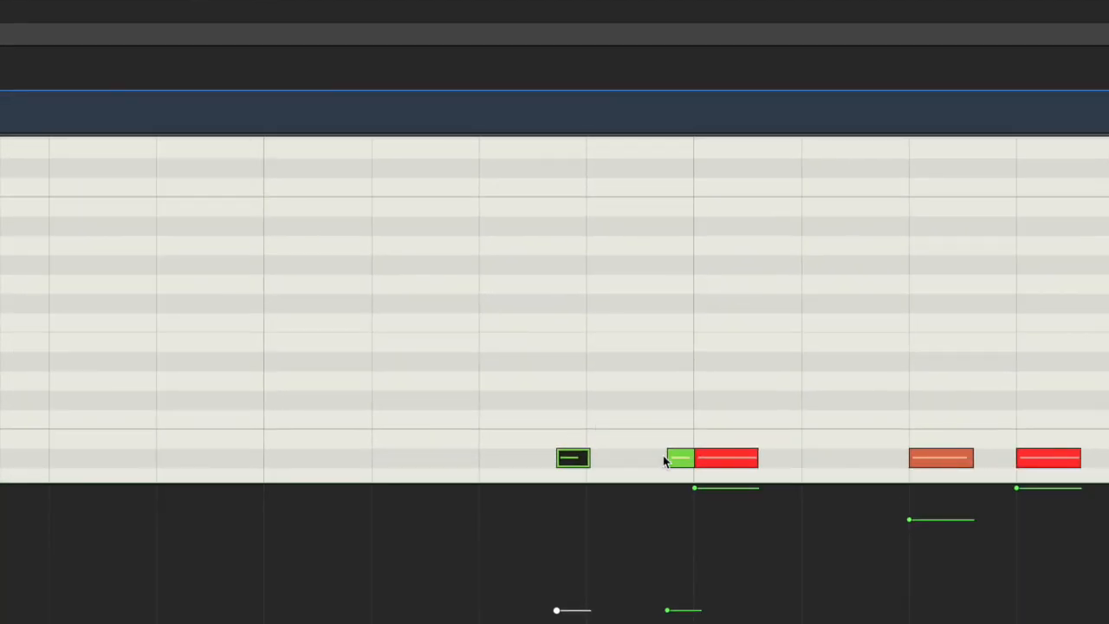
left_click(680, 457)
left_click_drag(681, 459, 601, 459)
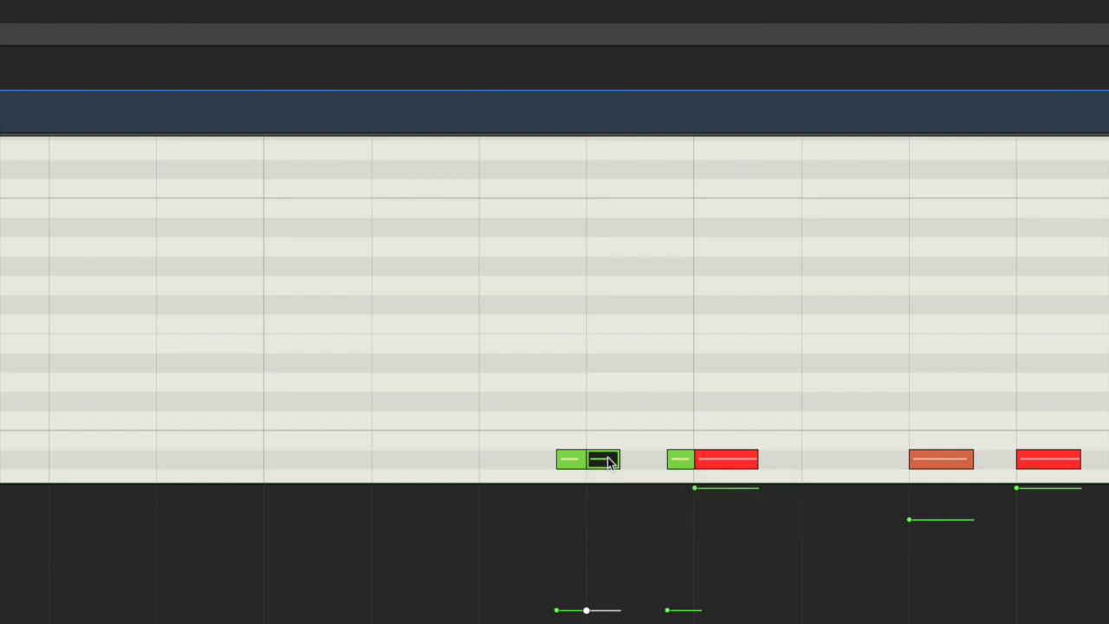
left_click(672, 459)
left_click_drag(673, 459, 631, 460)
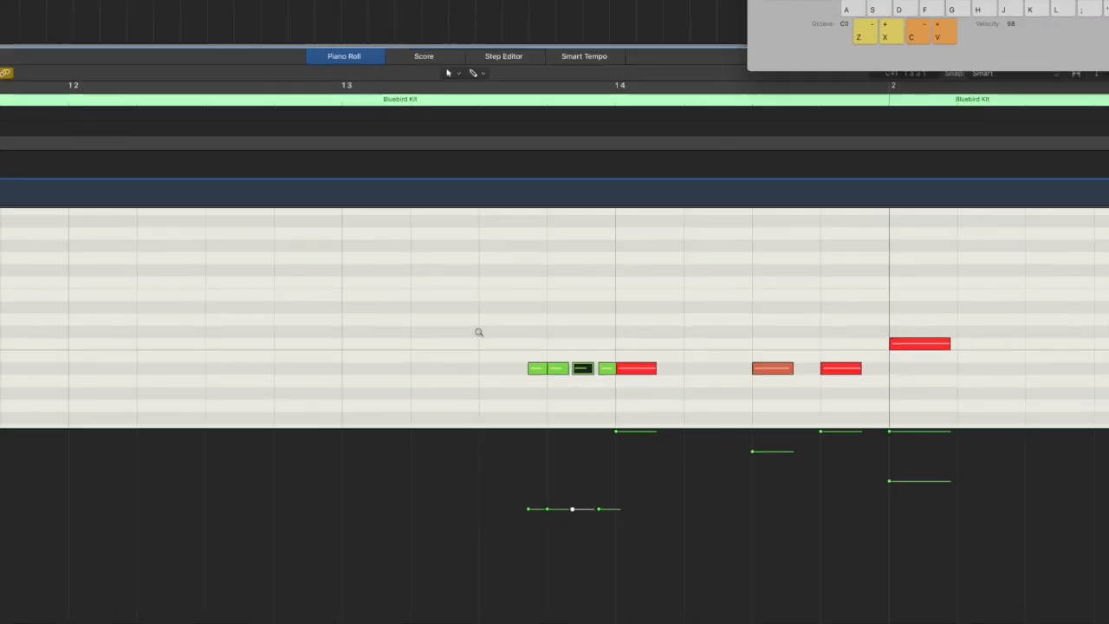
left_click(170, 106)
key("space")
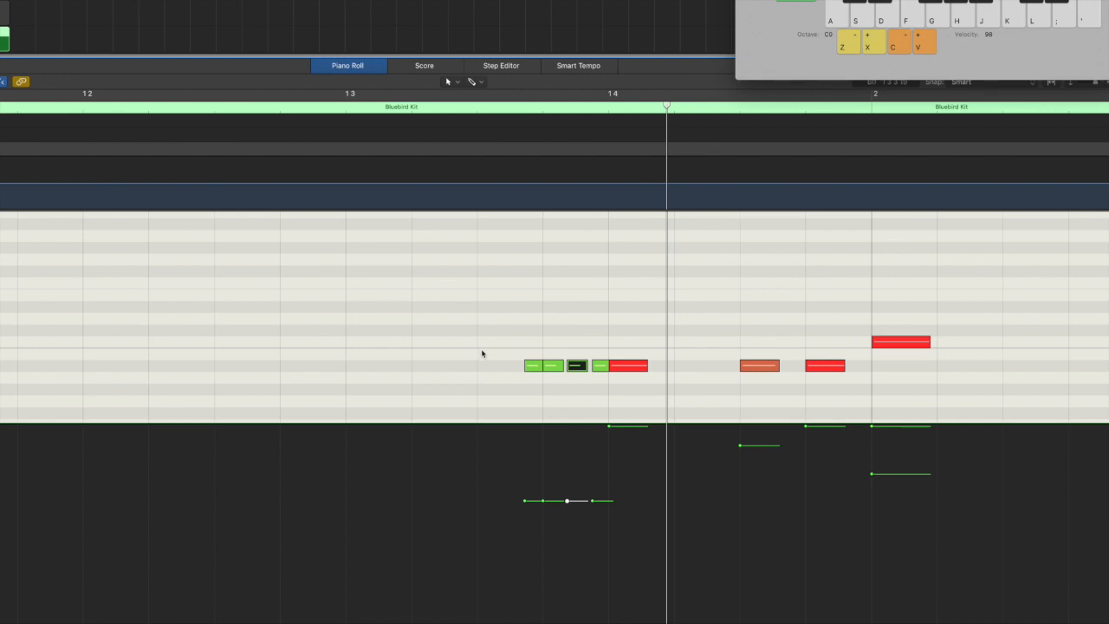
Step: Draw a slightly rising velocity ramp near the minimum across the four Snare Edge grace notes
scroll(544, 473, "down", 3)
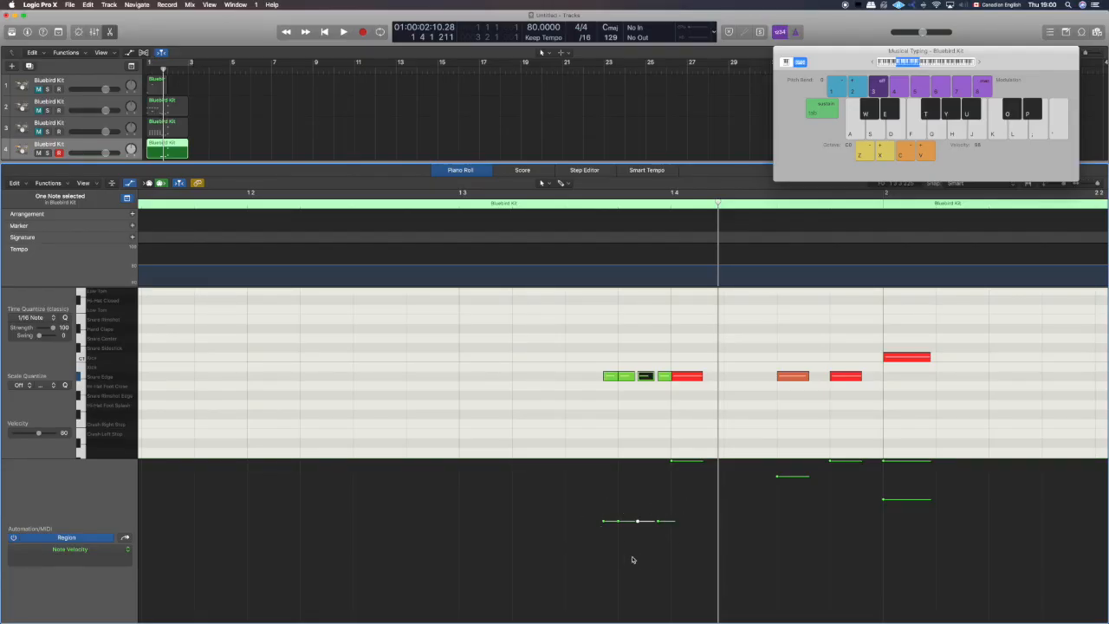
left_click_drag(669, 388, 596, 370)
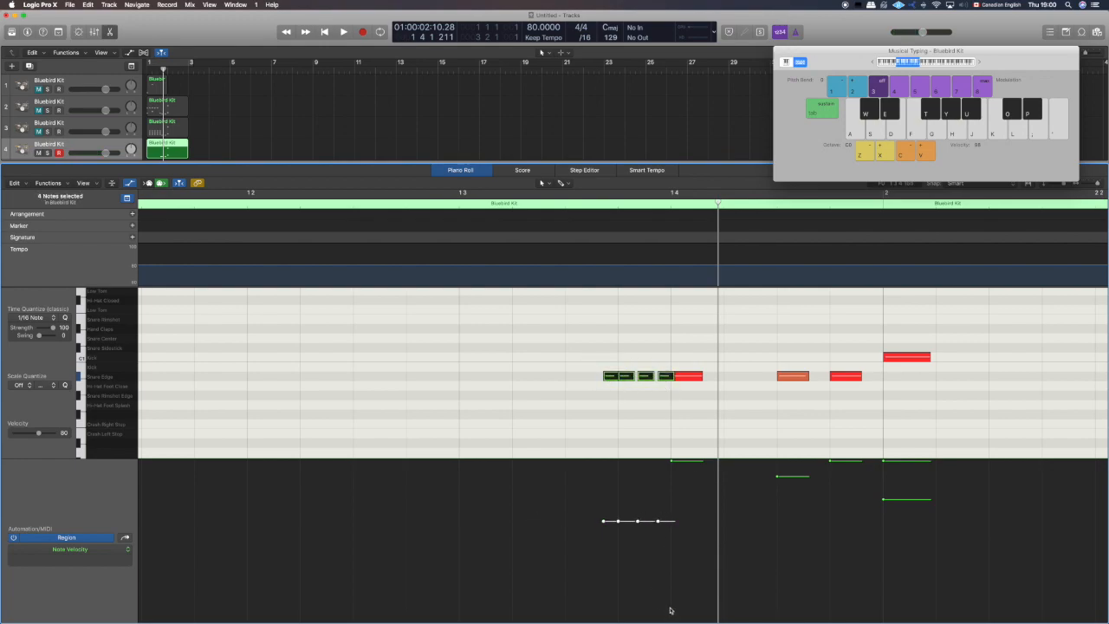
left_click_drag(670, 609, 607, 617)
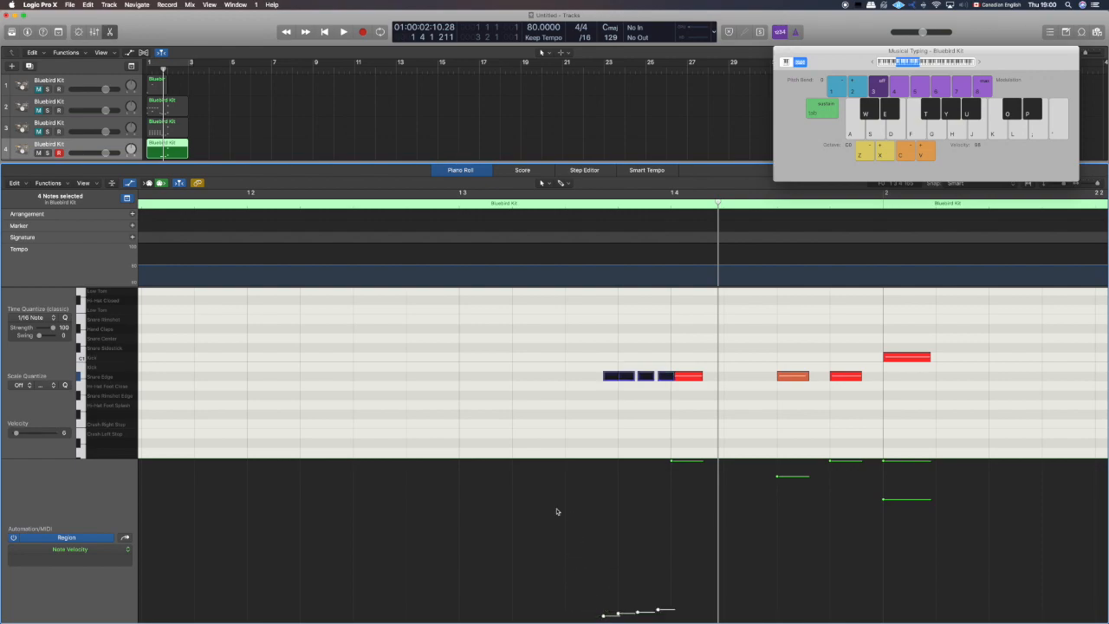
left_click(596, 407)
left_click_drag(593, 351, 683, 396)
left_click(587, 412)
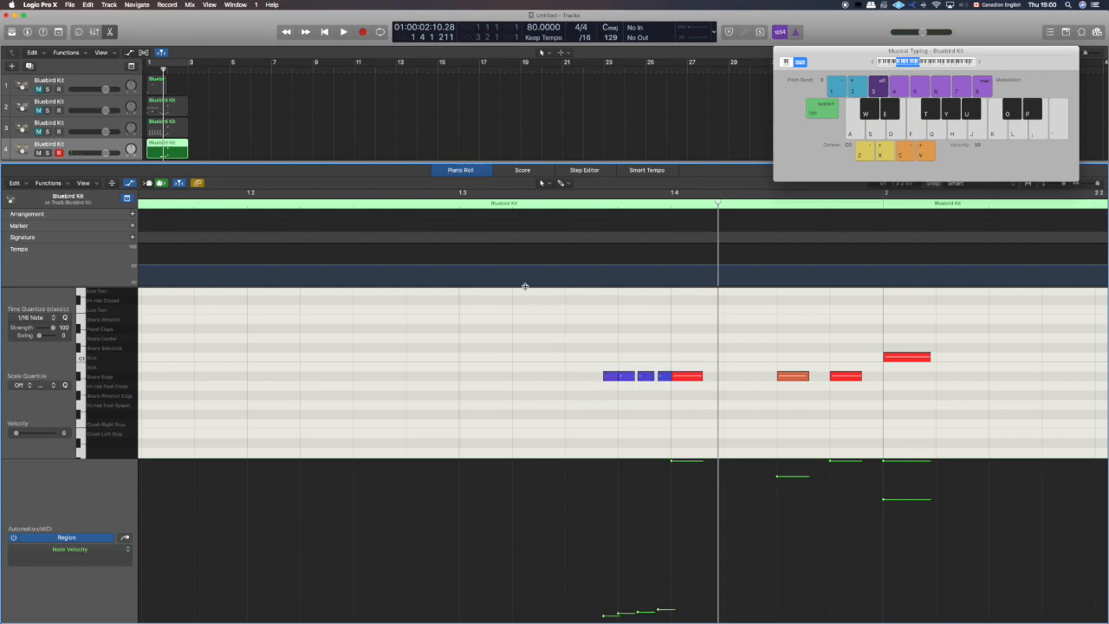
Step: Play back the fill from shortly before beat 1 3 through the crash on bar 2
left_click(396, 202)
key("space")
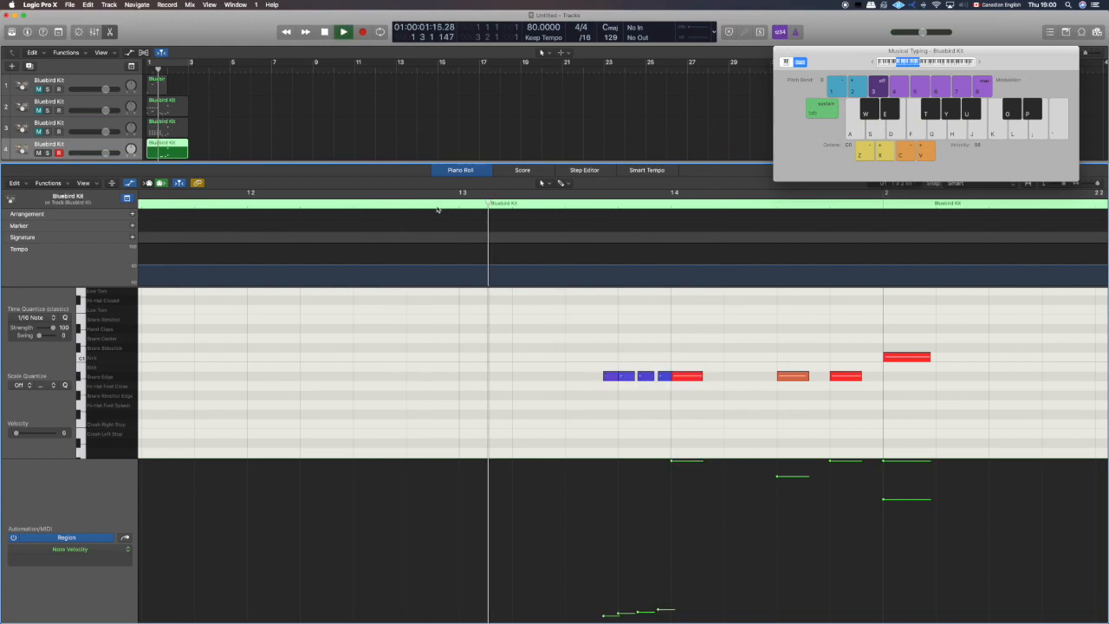
key("space")
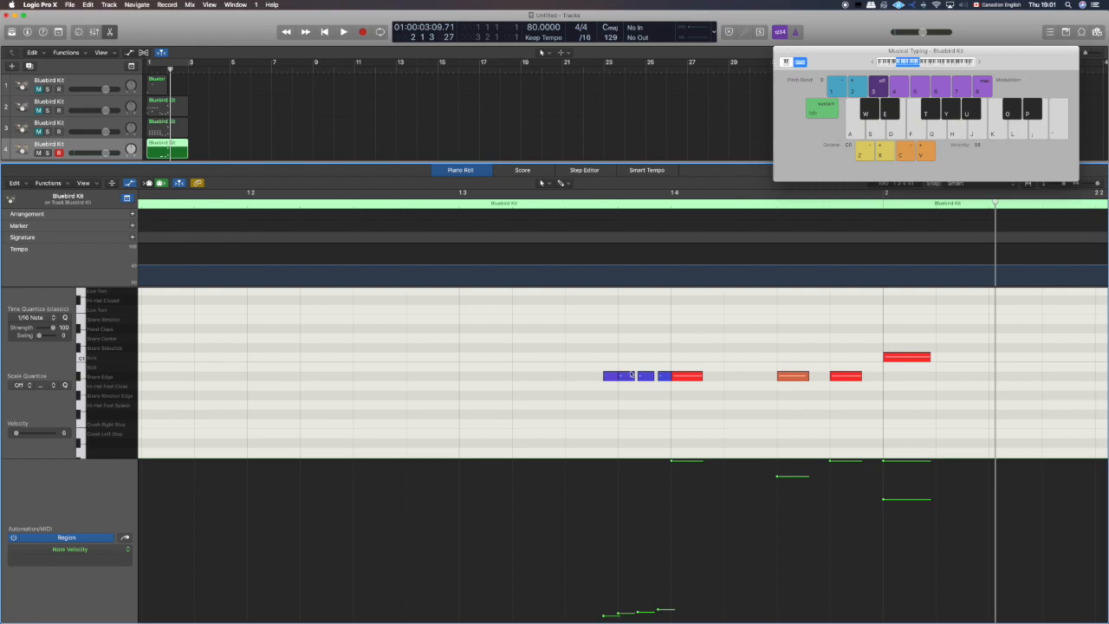
Step: Redraw the four grace notes' velocities as a steeper rising ramp starting at about 16
left_click_drag(596, 350, 677, 405)
left_click(558, 341)
left_click_drag(671, 589, 607, 613)
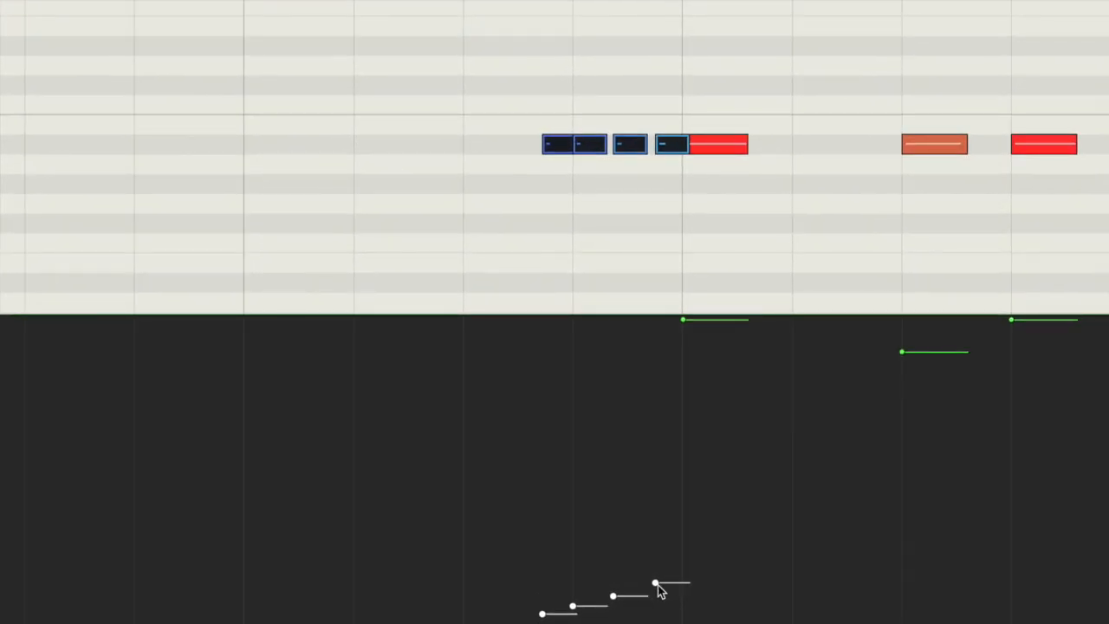
left_click(660, 587)
left_click(656, 582)
left_click_drag(656, 582, 612, 594)
left_click_drag(541, 613, 542, 614)
scroll(546, 551, "up", 2)
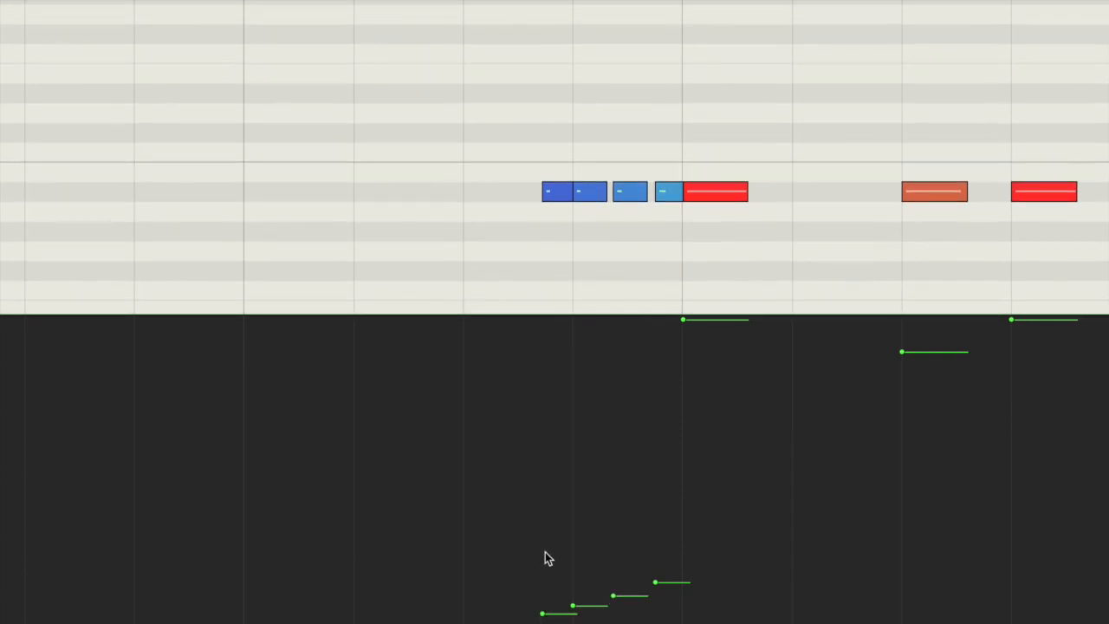
Step: Play back the revised roll and compare the grace notes with the accented Snare Edge note on beat 1 4
left_click(455, 205)
key("space")
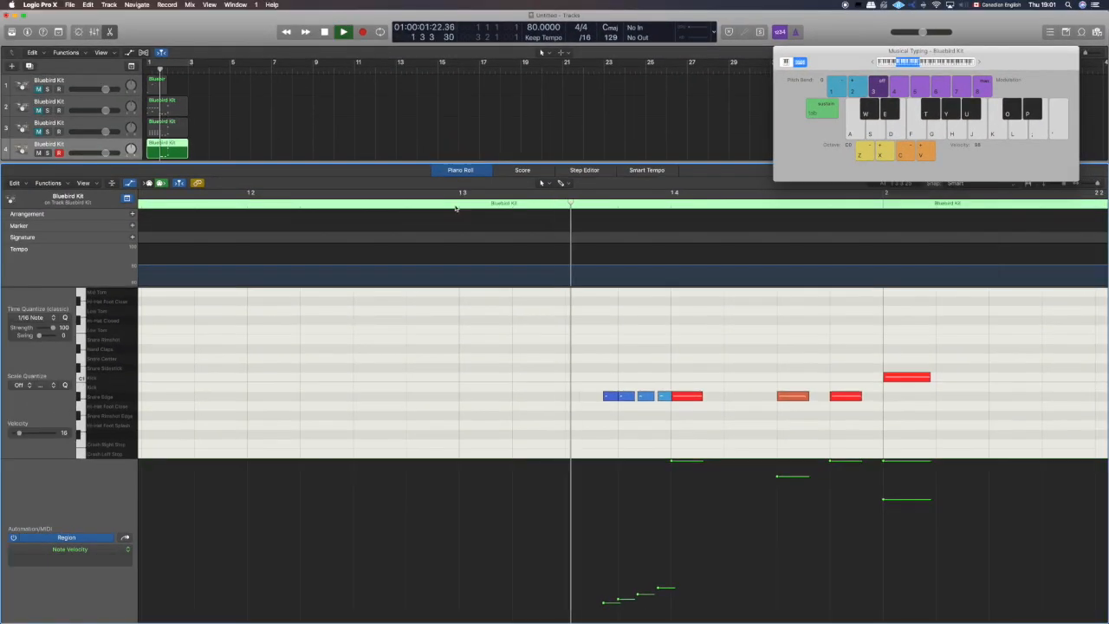
key("space")
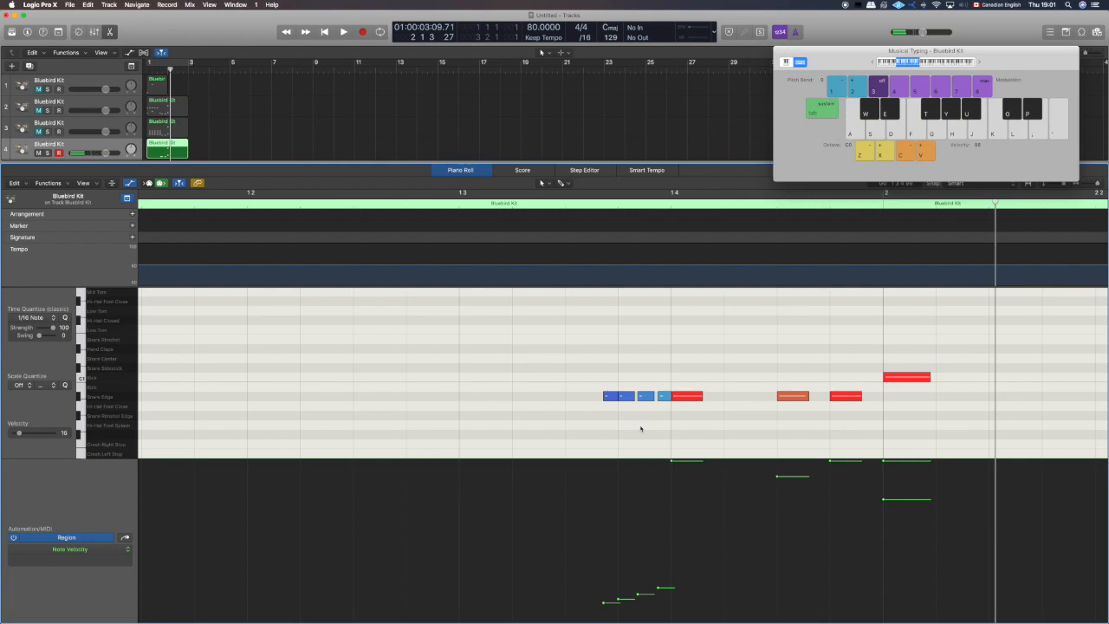
left_click(696, 397)
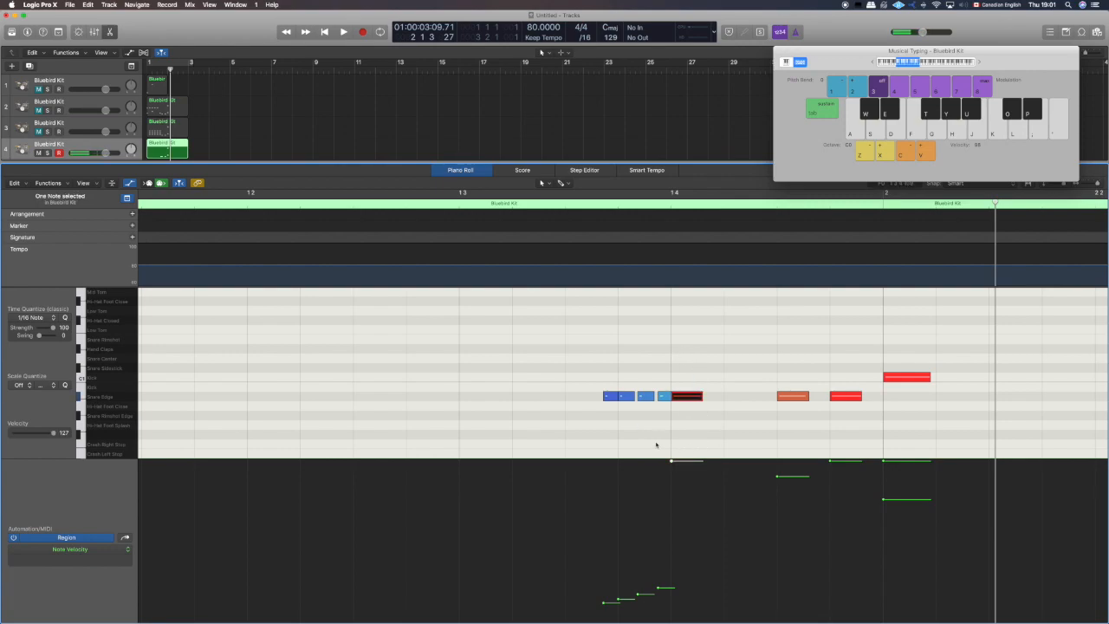
left_click_drag(586, 367, 665, 428)
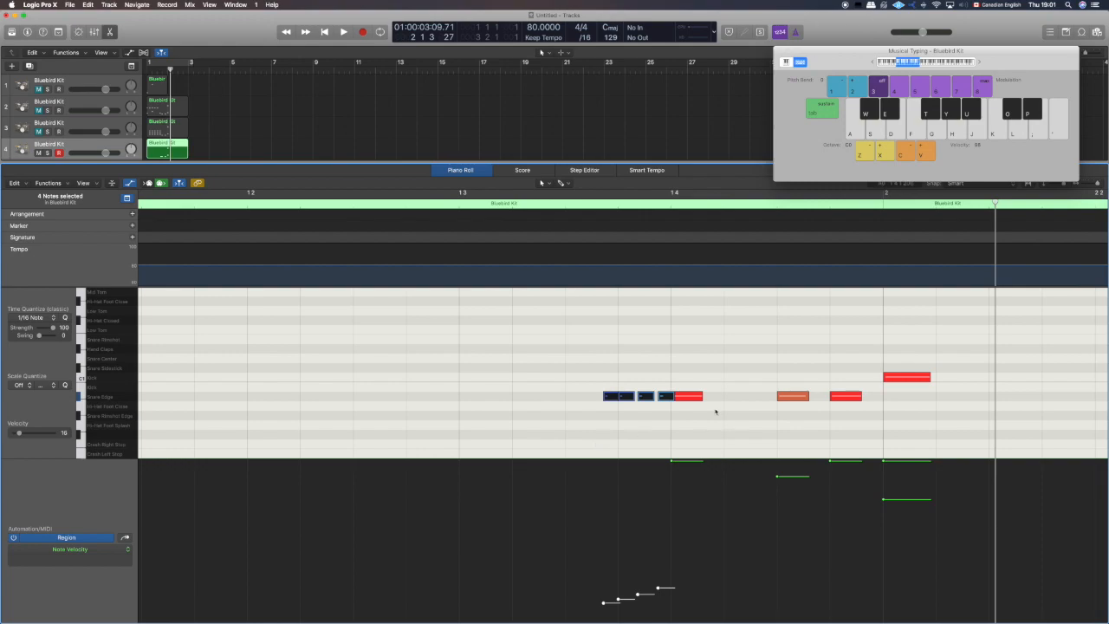
left_click(689, 396)
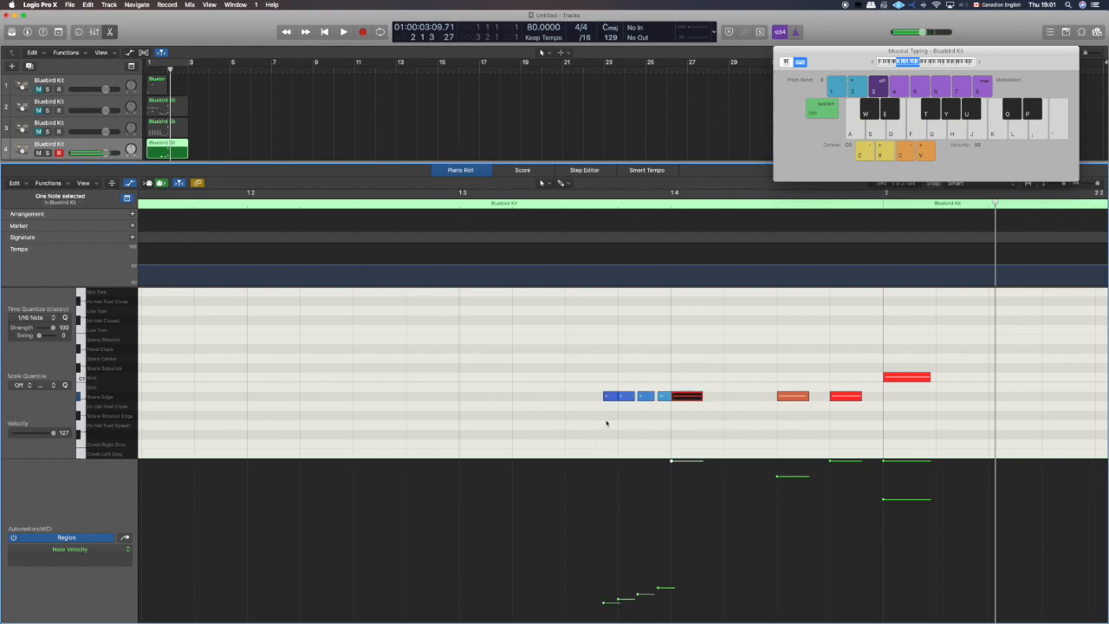
scroll(675, 361, "right", 5)
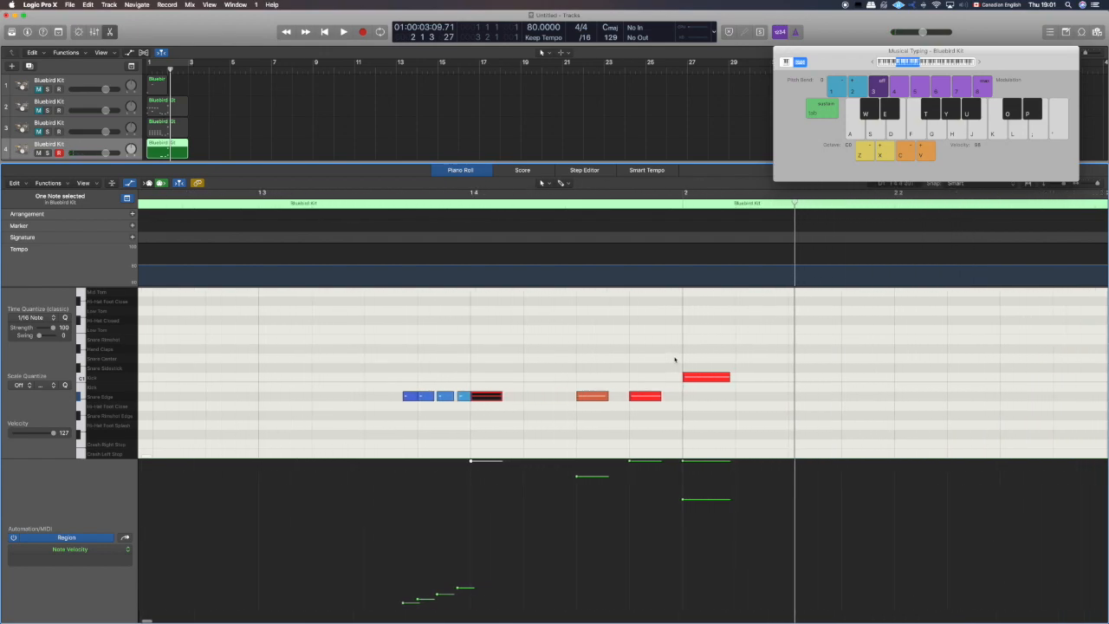
scroll(675, 360, "right", 1)
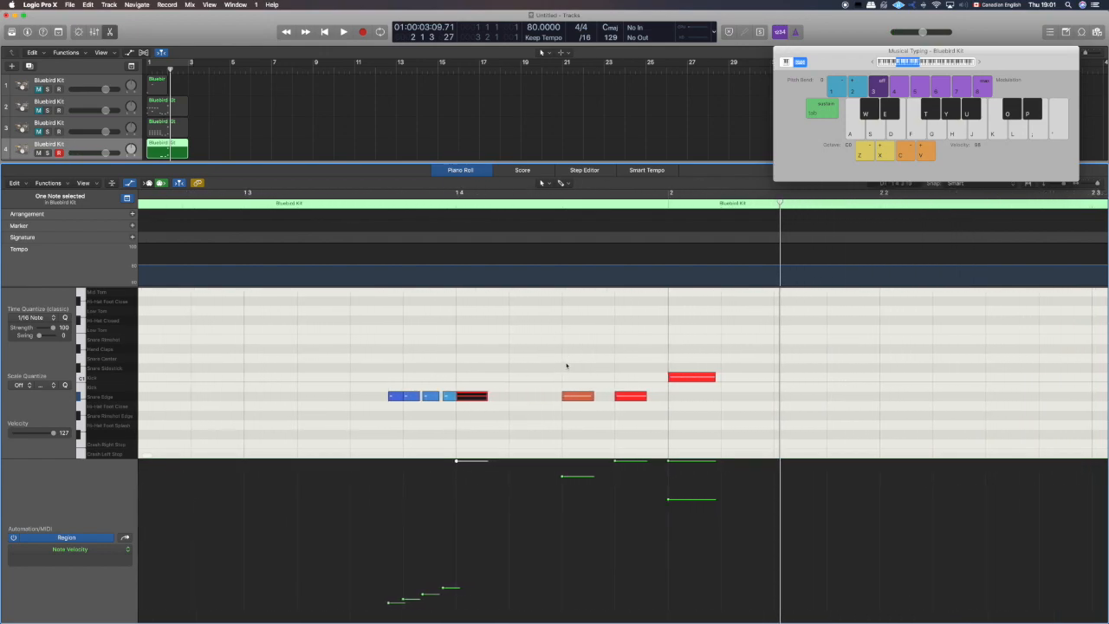
left_click(625, 397)
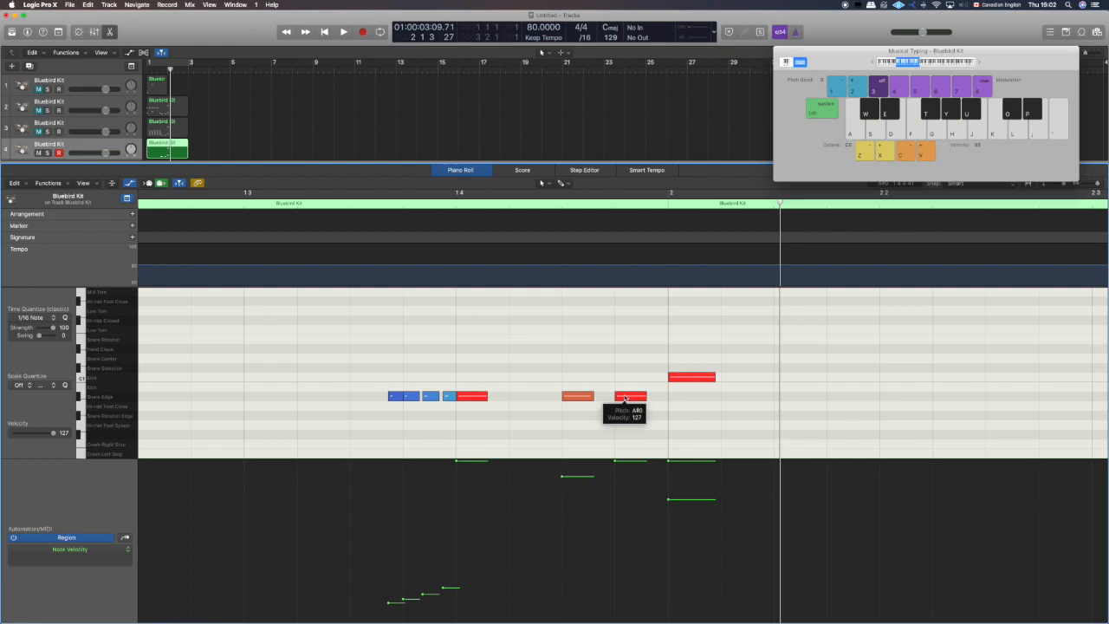
left_click_drag(625, 397, 519, 398)
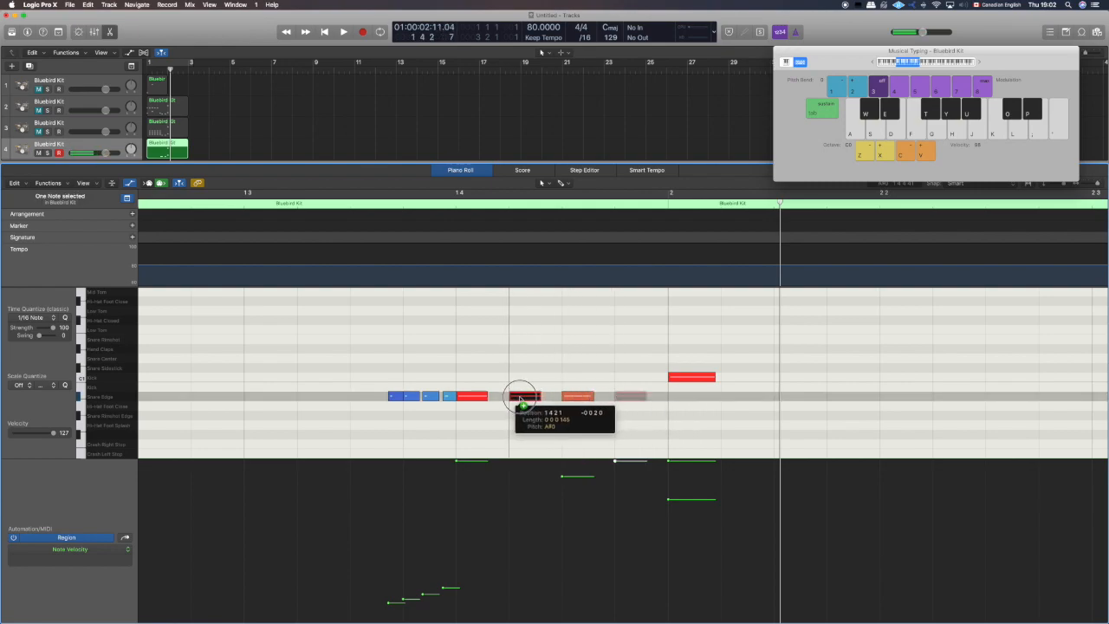
left_click_drag(520, 399, 624, 399)
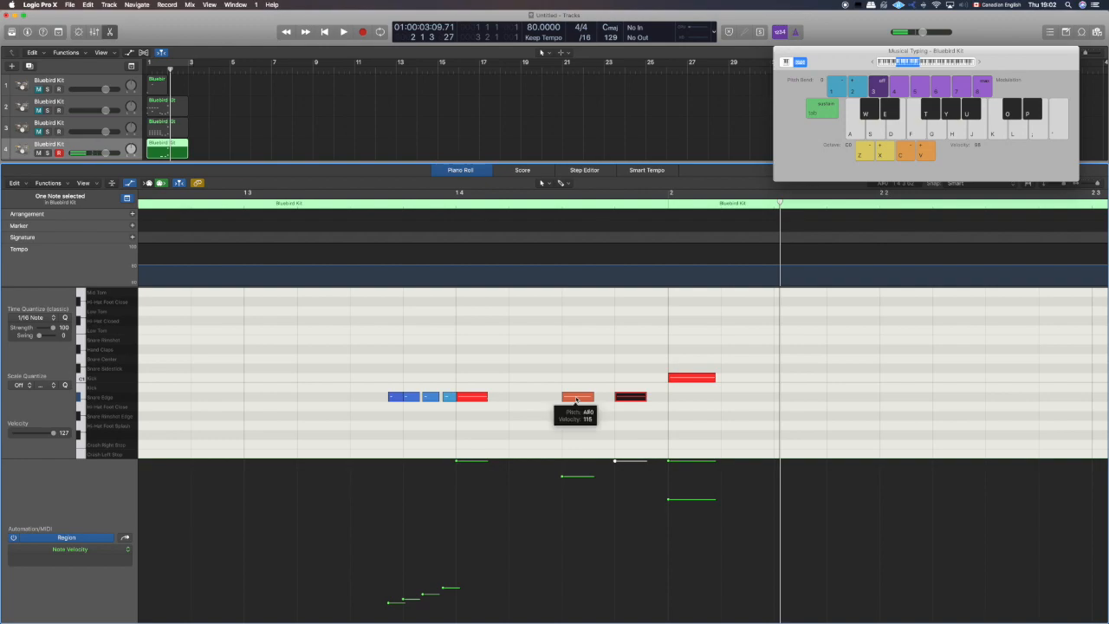
Step: Rearrange and copy the Snare Edge notes so velocity-115 hits fall on 1 4 2 and 1 4 4, with the velocity-127 hit on 1 4 3
left_click_drag(577, 400, 525, 400)
mouse_move(623, 400)
left_mouse_down()
mouse_move(524, 397)
mouse_move(630, 400)
left_mouse_up()
left_click(522, 398)
left_click(562, 435)
Step: Audition the alternating accented and softer Snare Edge hits across beat 1 4
left_click(473, 396)
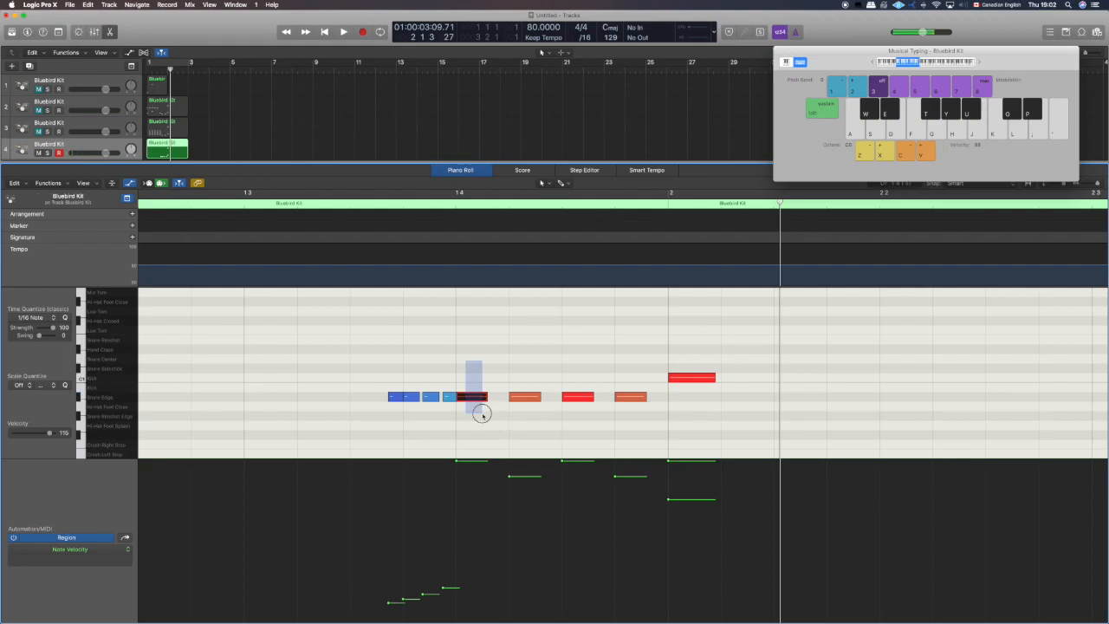
left_click(578, 397)
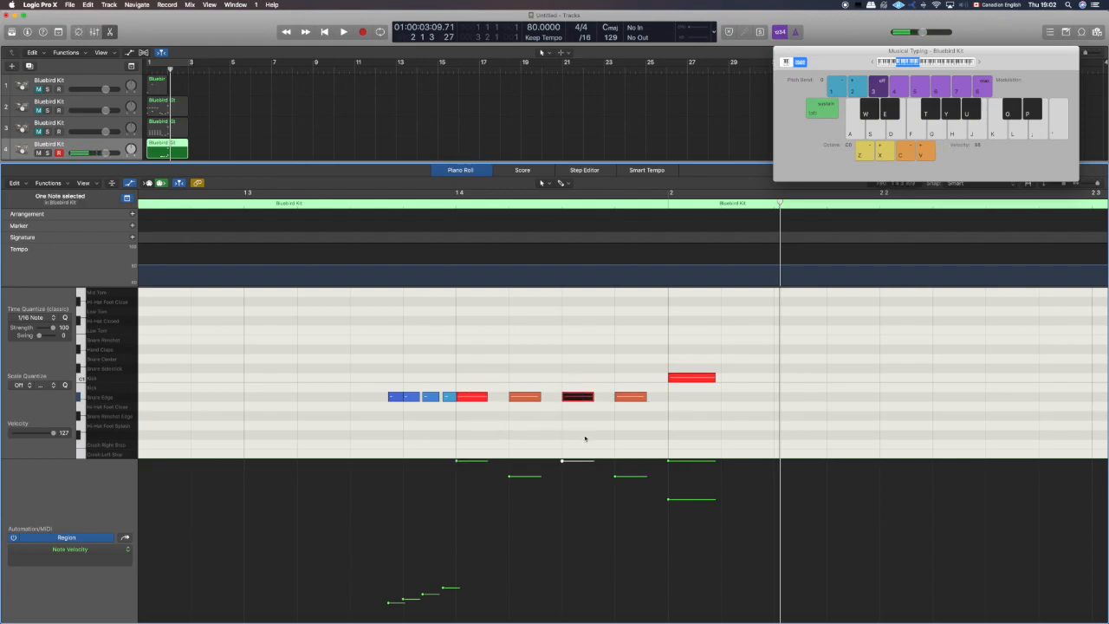
left_click(524, 397)
left_click(631, 397)
left_click(549, 433)
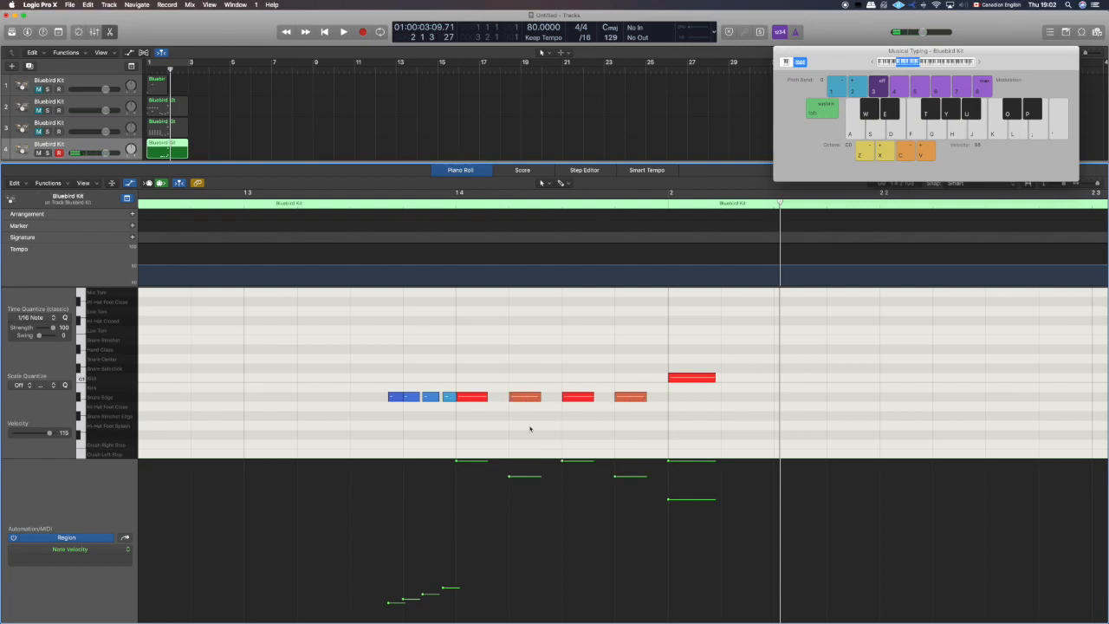
Step: Raise the velocity of the two softer Snare Edge notes on 1 4 2 and 1 4 4 to 127
left_click(631, 397)
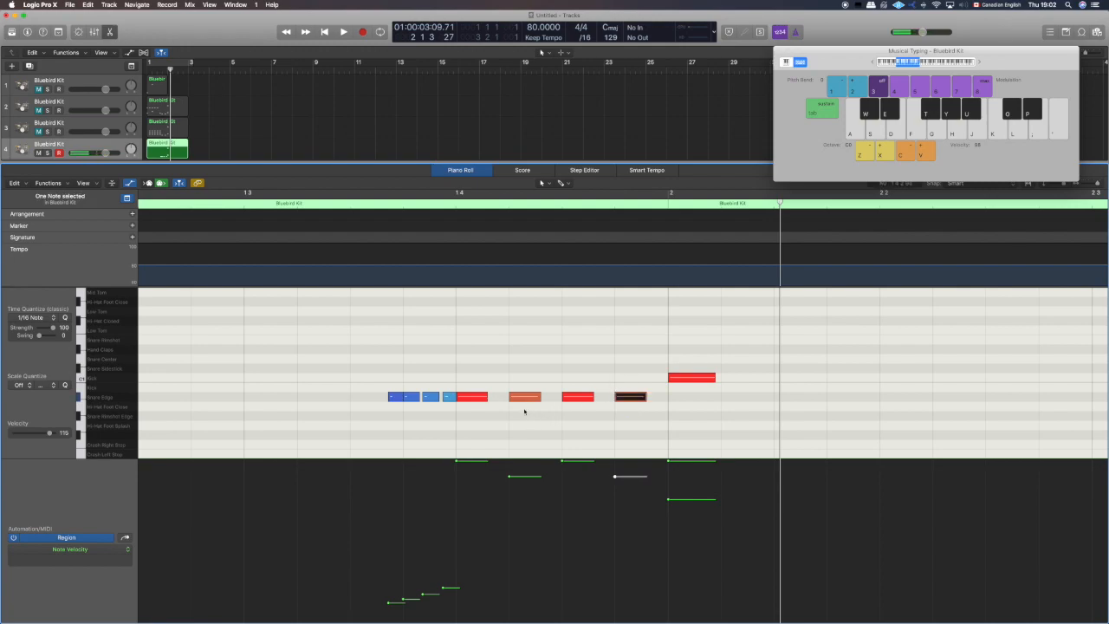
left_click(524, 398, "shift")
left_click_drag(509, 477, 497, 426)
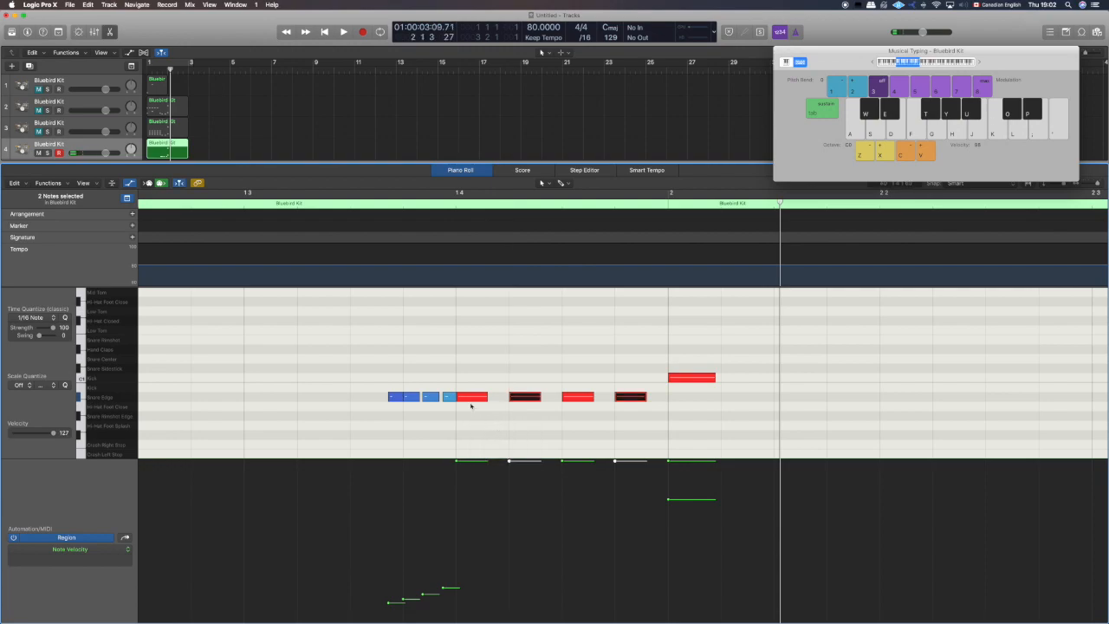
Step: Play back the fill from beat 1 3 and lower the velocity of the Snare Edge notes on 1 4 2 and 1 4 4 to 113
left_click(243, 203)
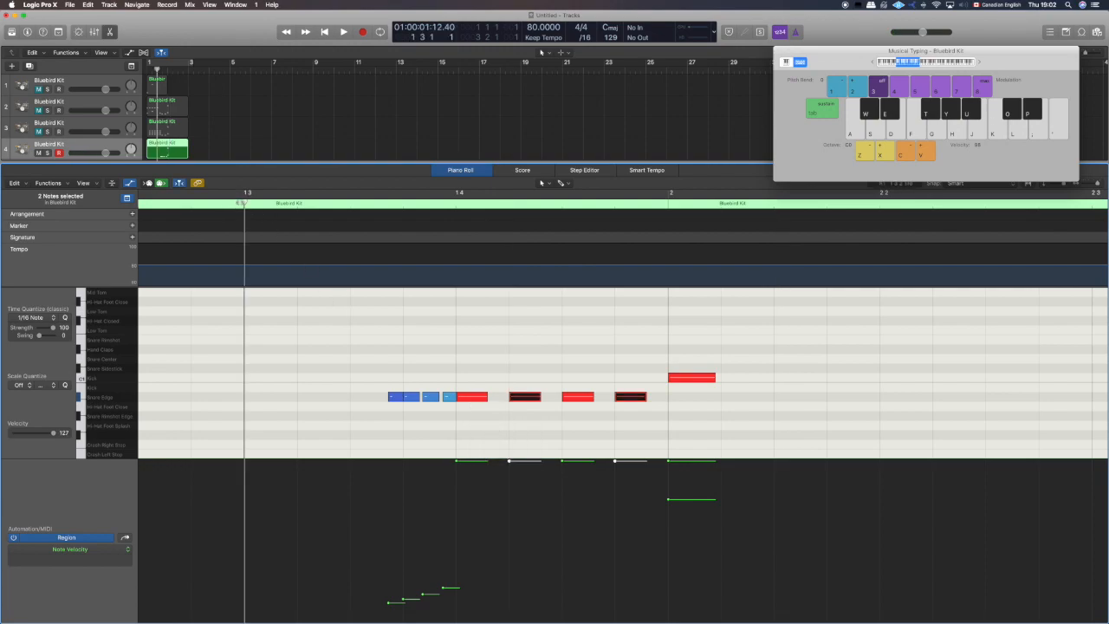
key("space")
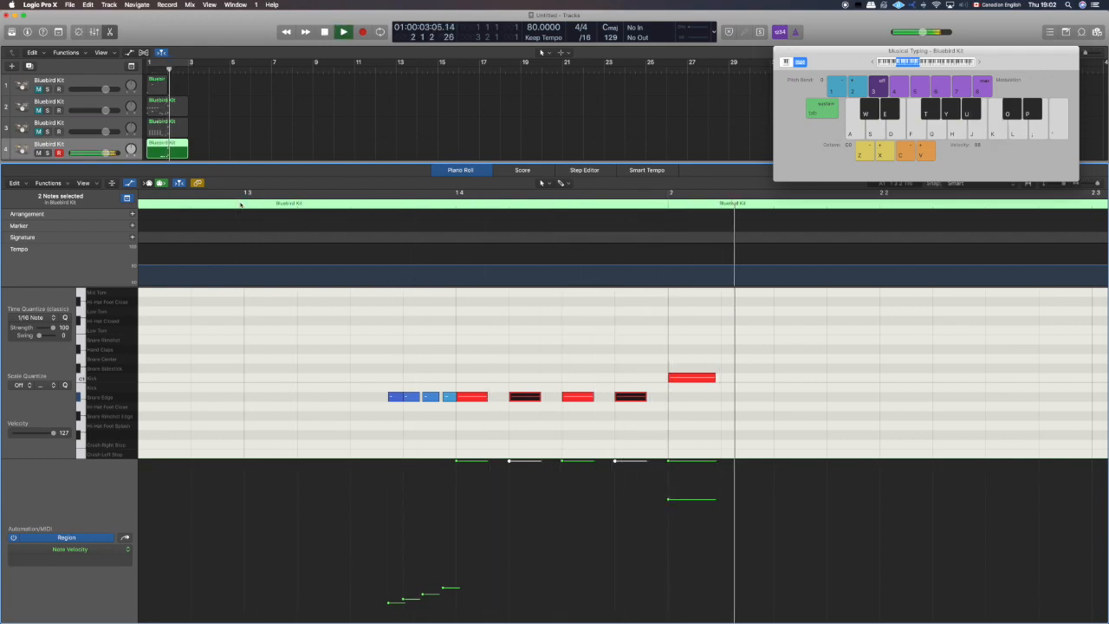
key("space")
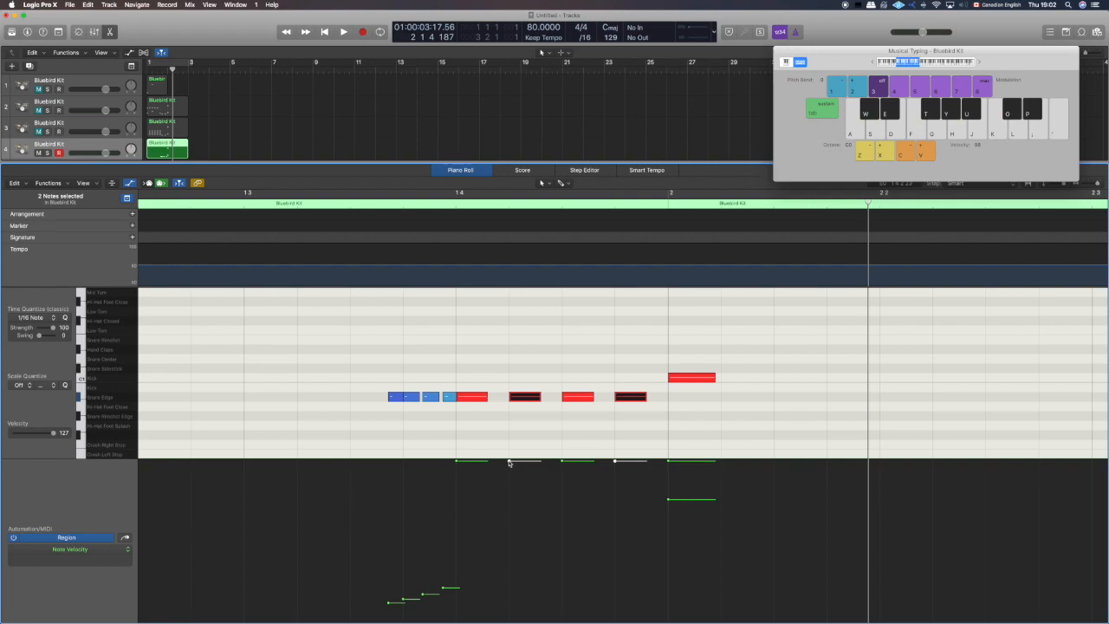
left_click_drag(509, 461, 512, 475)
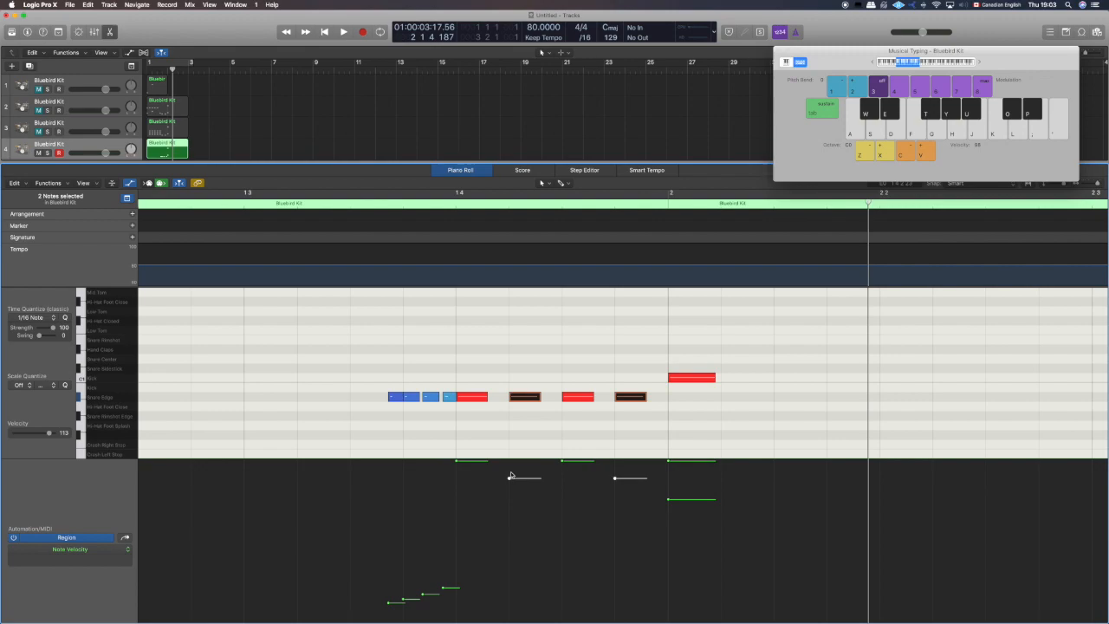
left_click(409, 478)
left_click(544, 431)
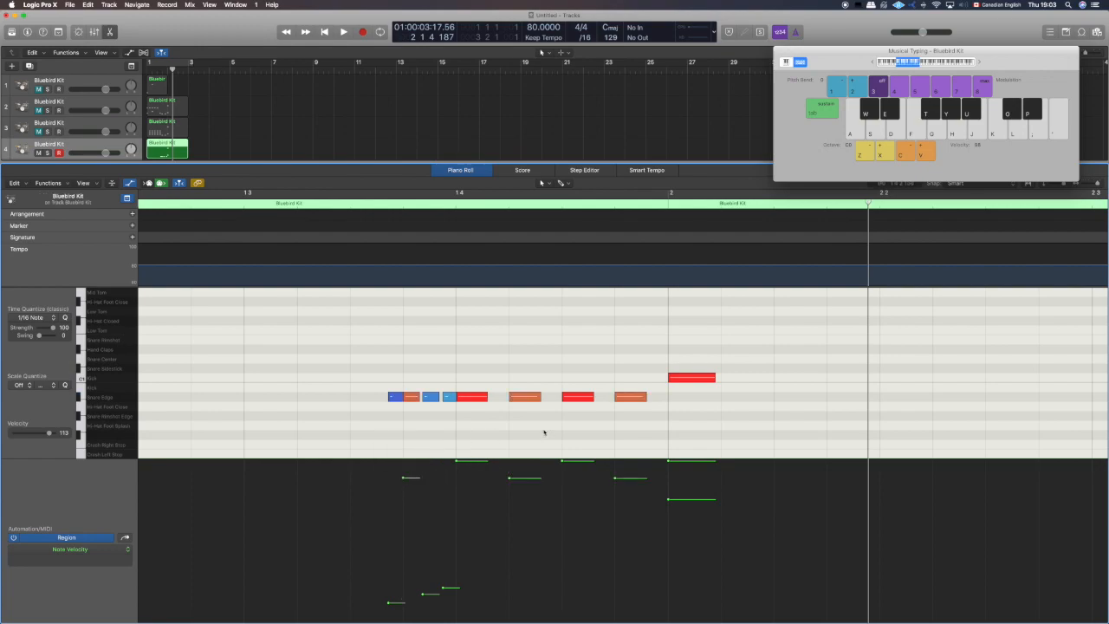
left_click_drag(507, 362, 528, 428)
left_click_drag(617, 377, 629, 423)
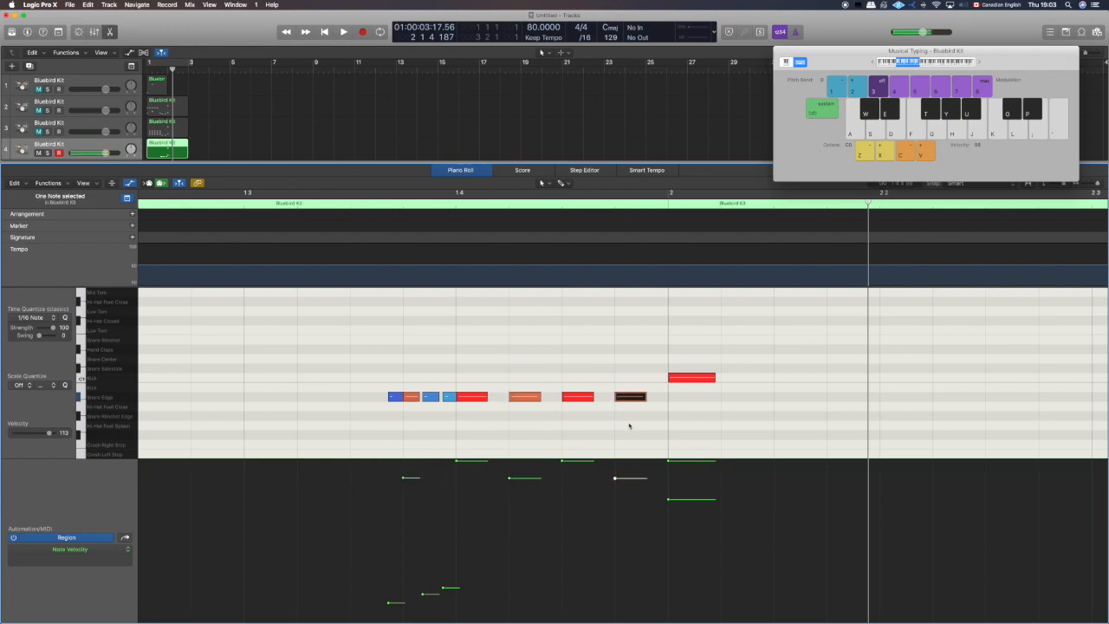
left_click_drag(510, 370, 531, 414)
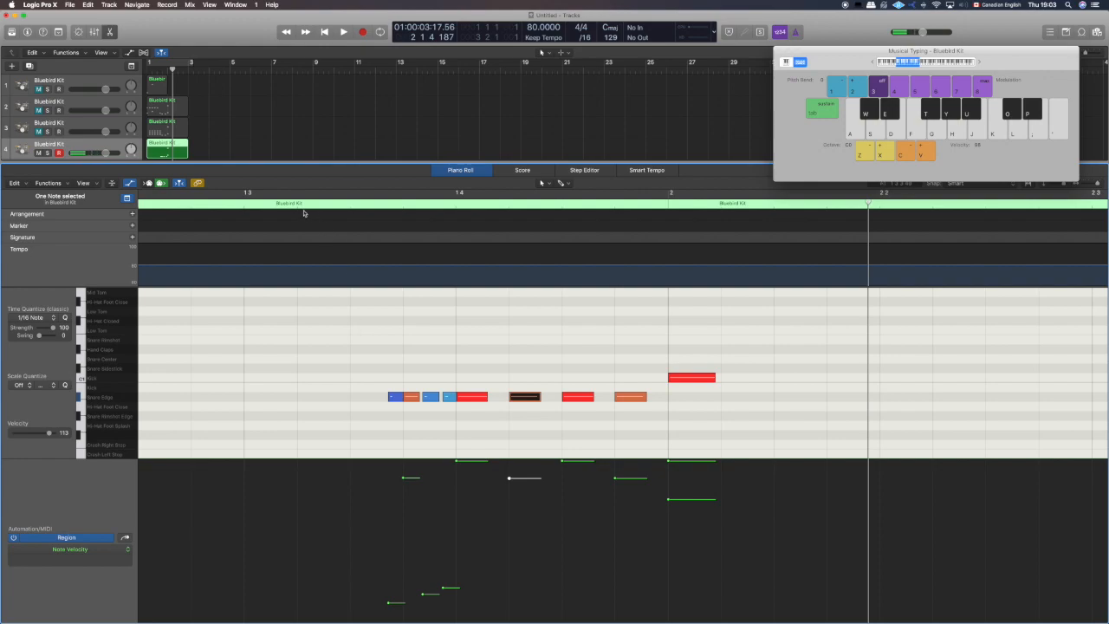
Step: Play back the snare fill from beat 1 3 through the bar 2 downbeat
left_click(236, 196)
key("space")
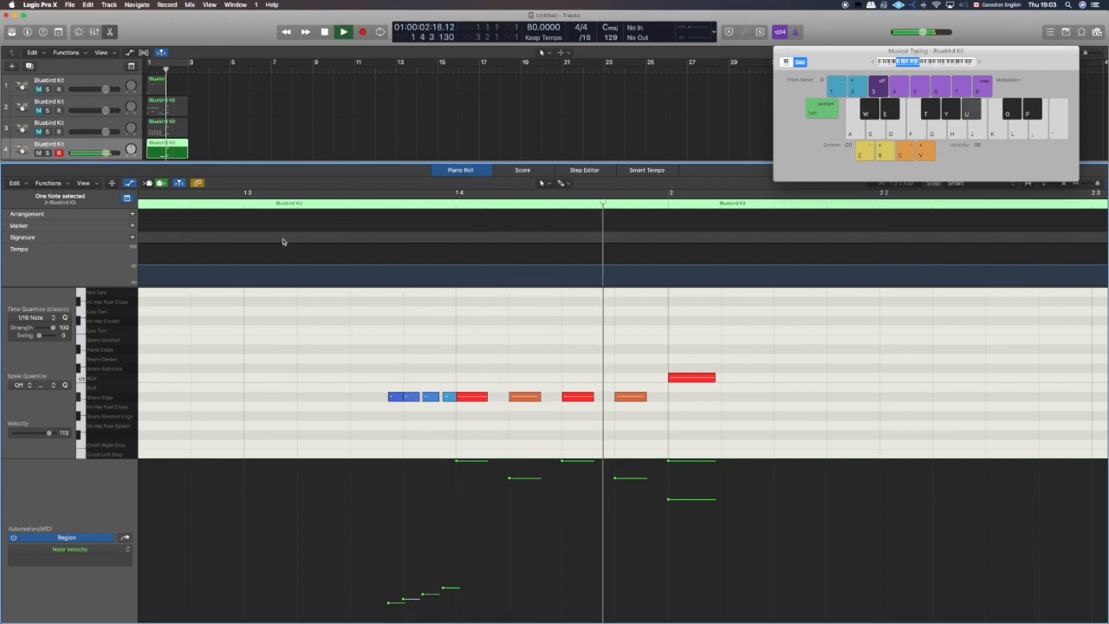
key("space")
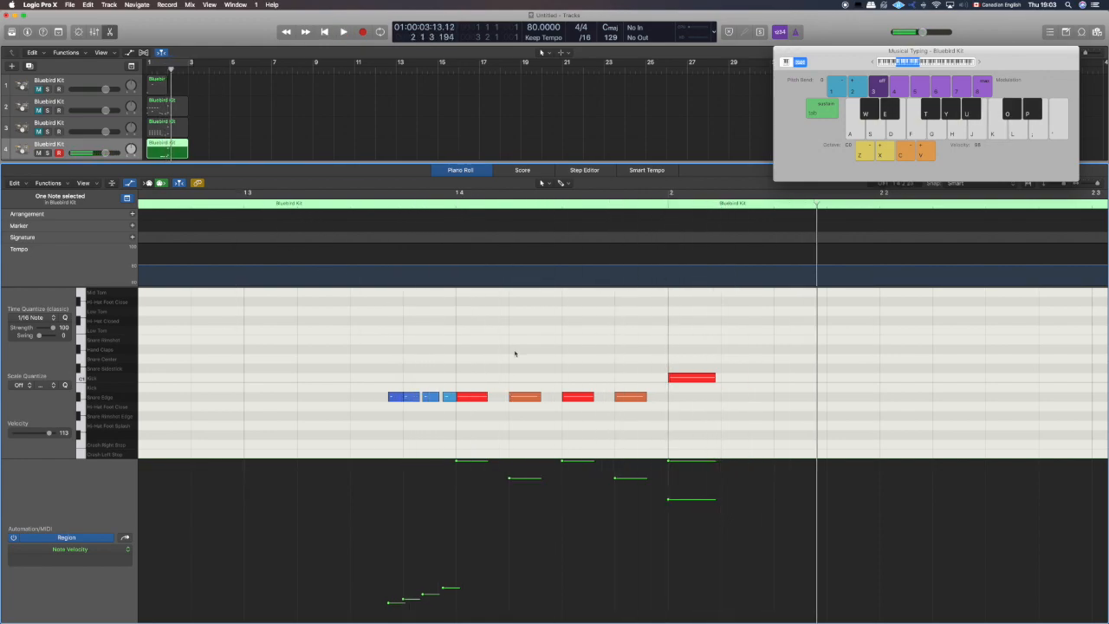
Step: Try the Snare Edge notes on 1 4 2 and 1 4 4 at velocity 45 and play back the fill from beat 1 3
left_click_drag(525, 387, 545, 423)
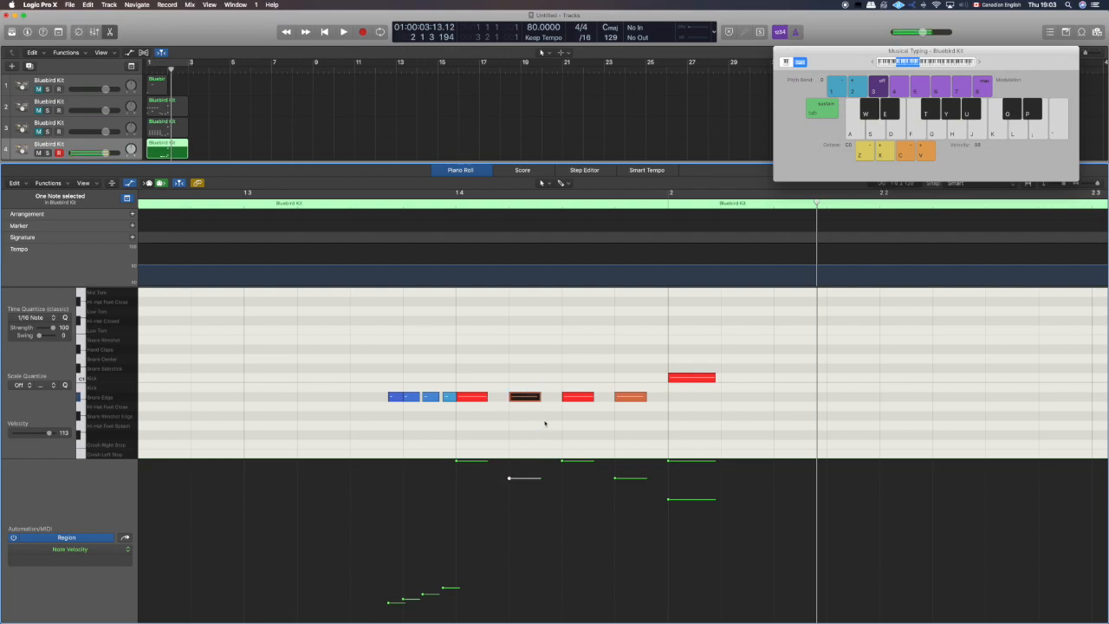
left_click(628, 397, "shift")
left_click_drag(510, 477, 508, 536)
key("space")
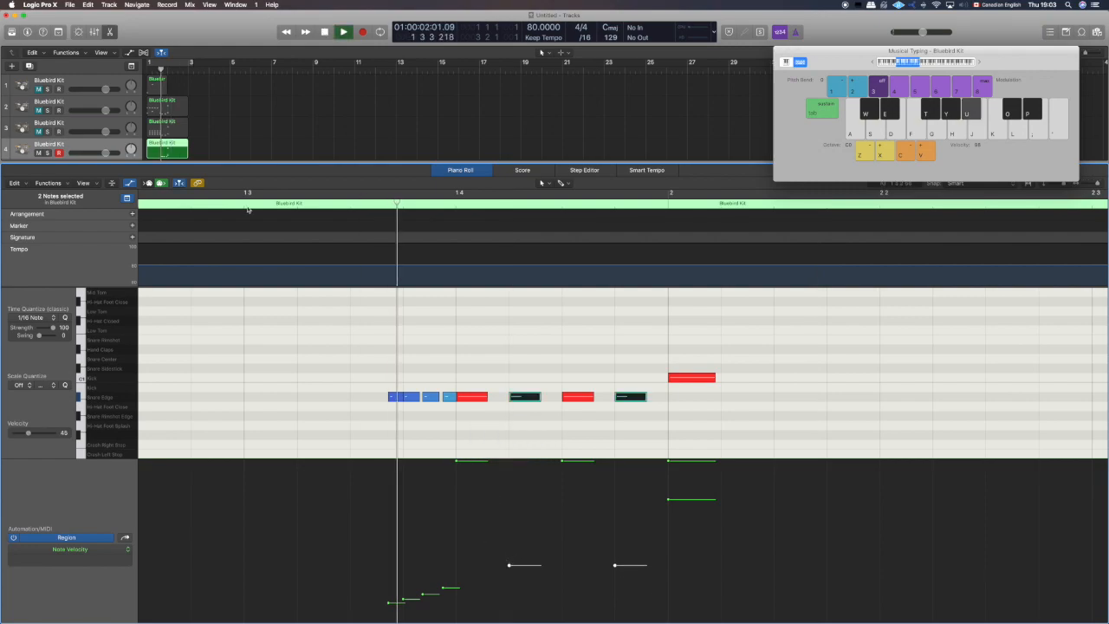
key("space")
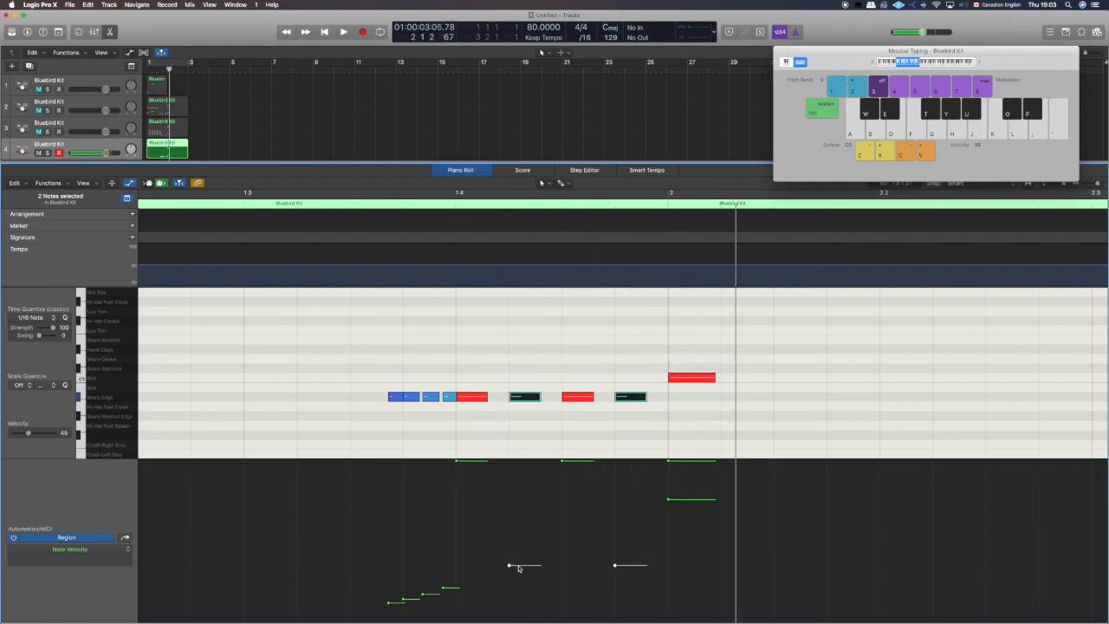
Step: Raise the velocity of the Snare Edge notes on 1 4 2 and 1 4 4 to 118
left_click_drag(510, 566, 512, 501)
scroll(792, 426, "up", 3)
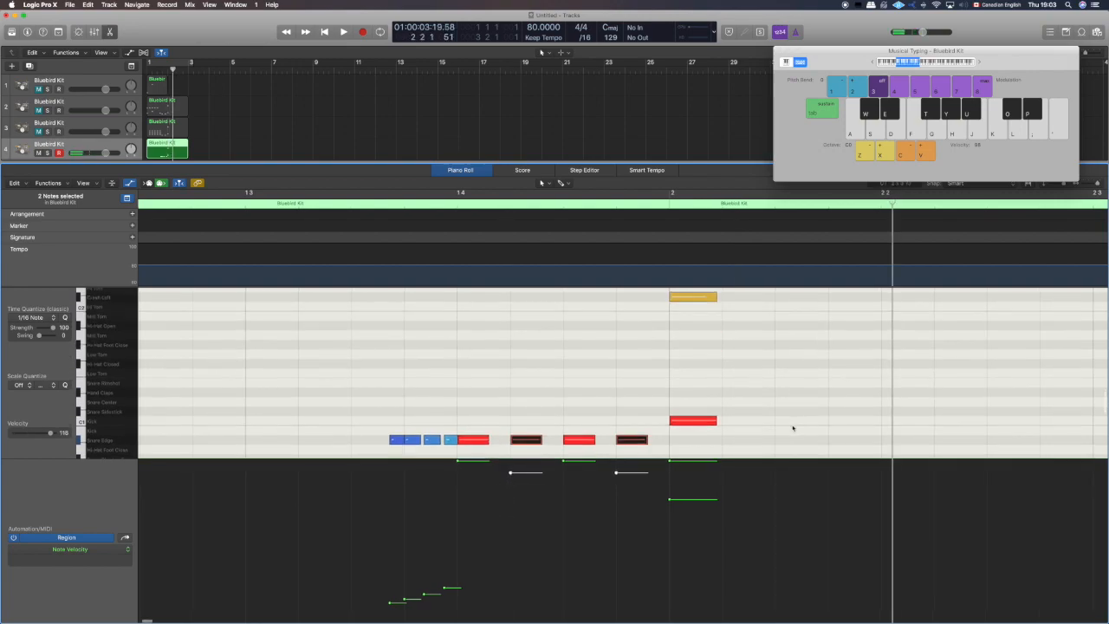
left_click_drag(355, 411, 444, 450)
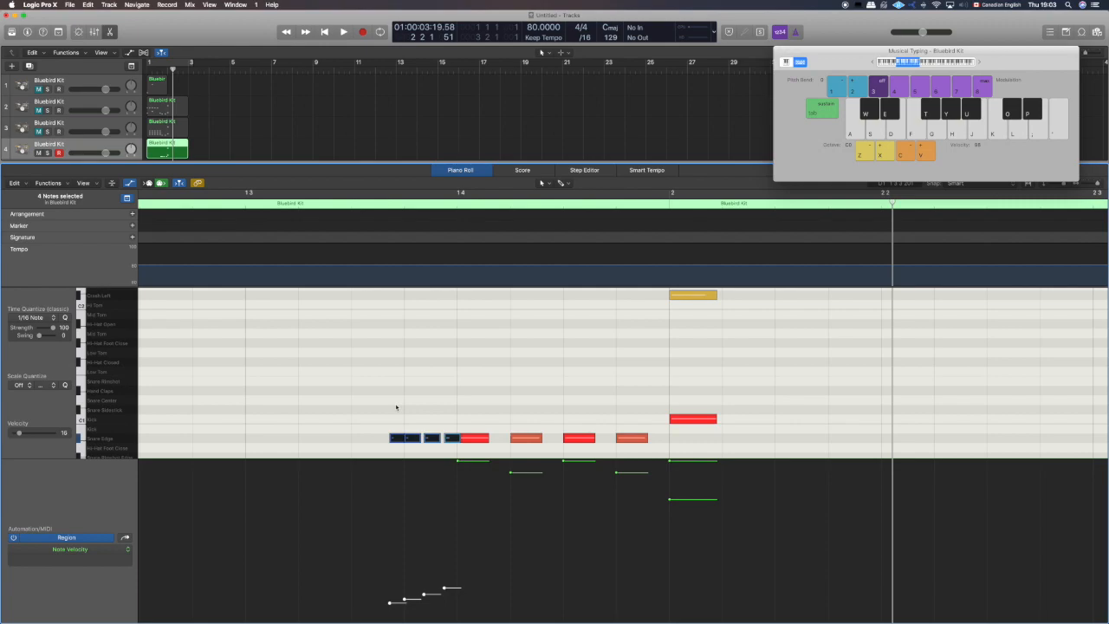
left_click(390, 408)
Step: Play back the hi-hat groove leading into the snare fill from the start of the region
scroll(386, 409, "up", 1)
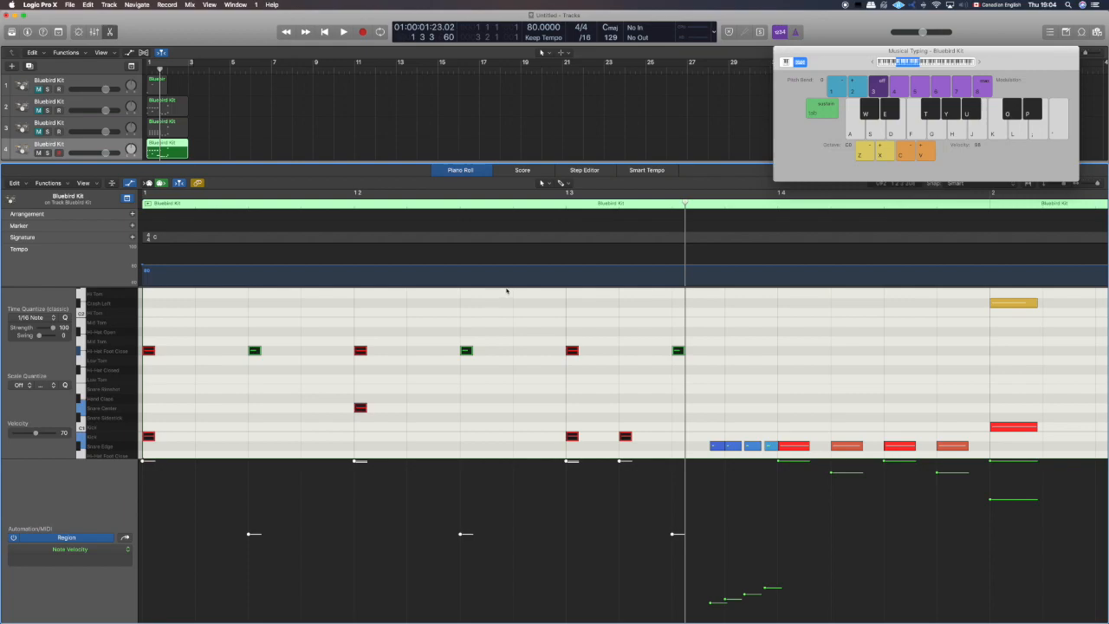
key("Return")
key("space")
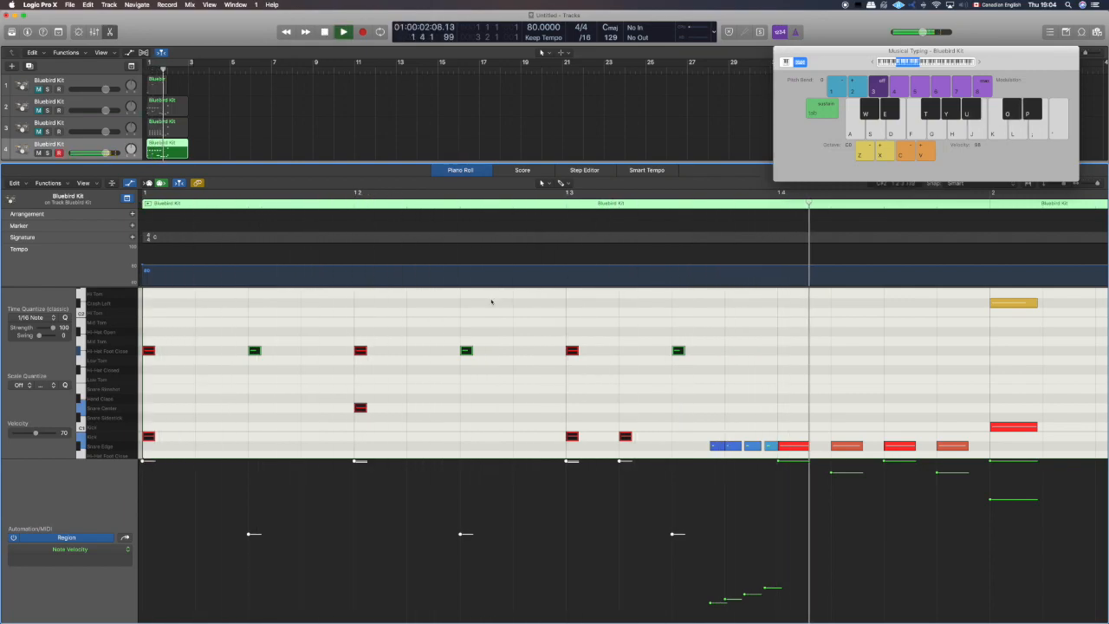
key("space")
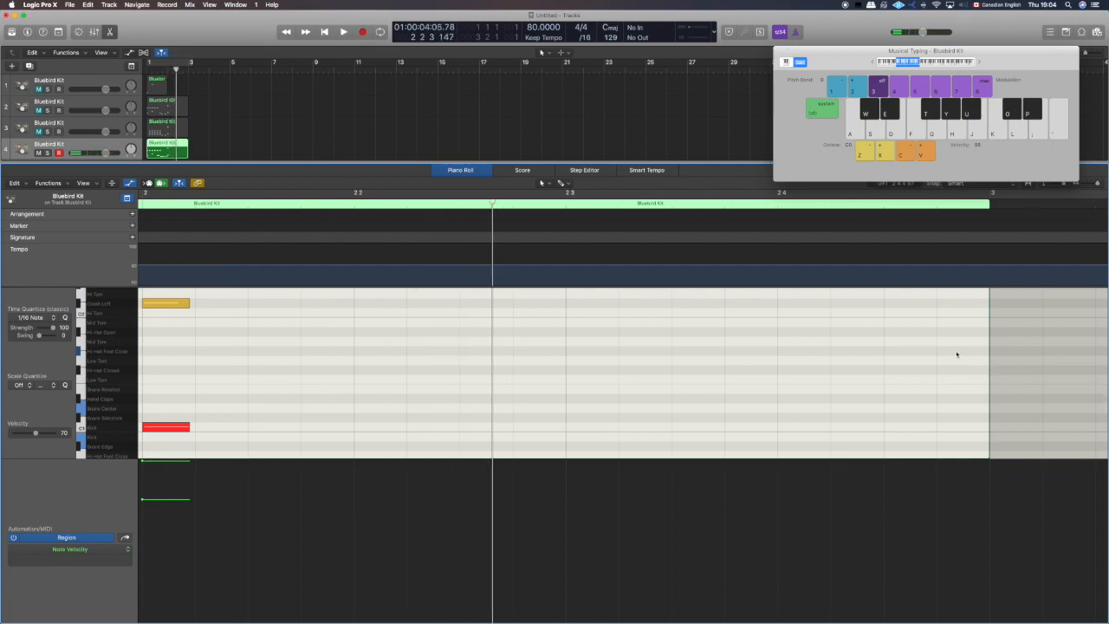
Step: Extend the region to bar 4 and copy the Crash Left and Kick notes from the bar 2 downbeat to the bar 3 downbeat
scroll(958, 355, "left", 8)
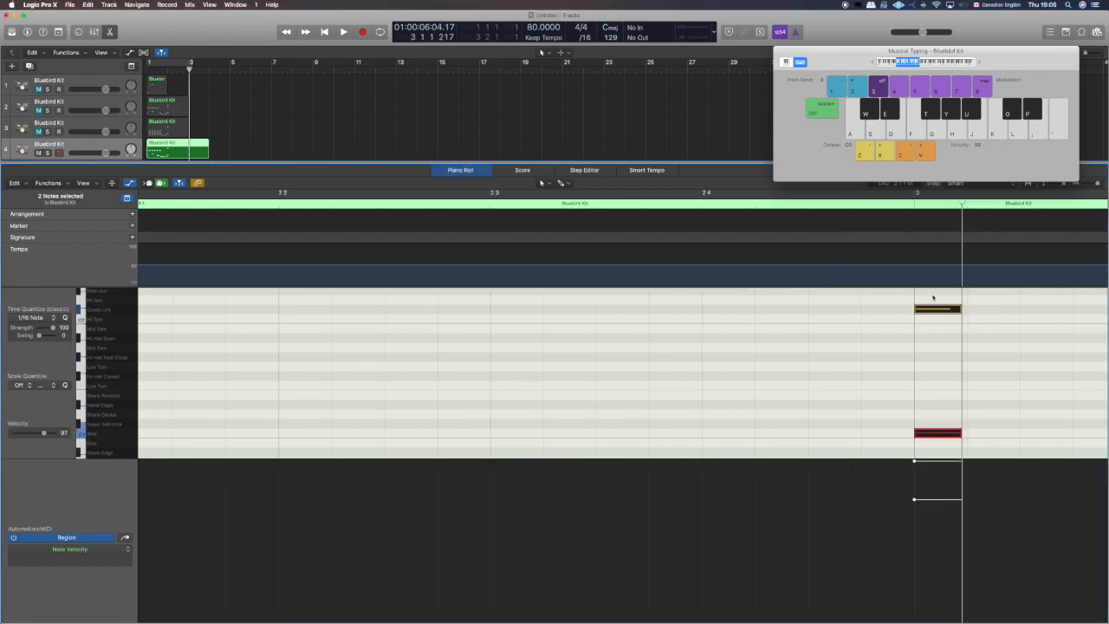
left_click_drag(933, 297, 951, 445)
scroll(868, 430, "left", 2)
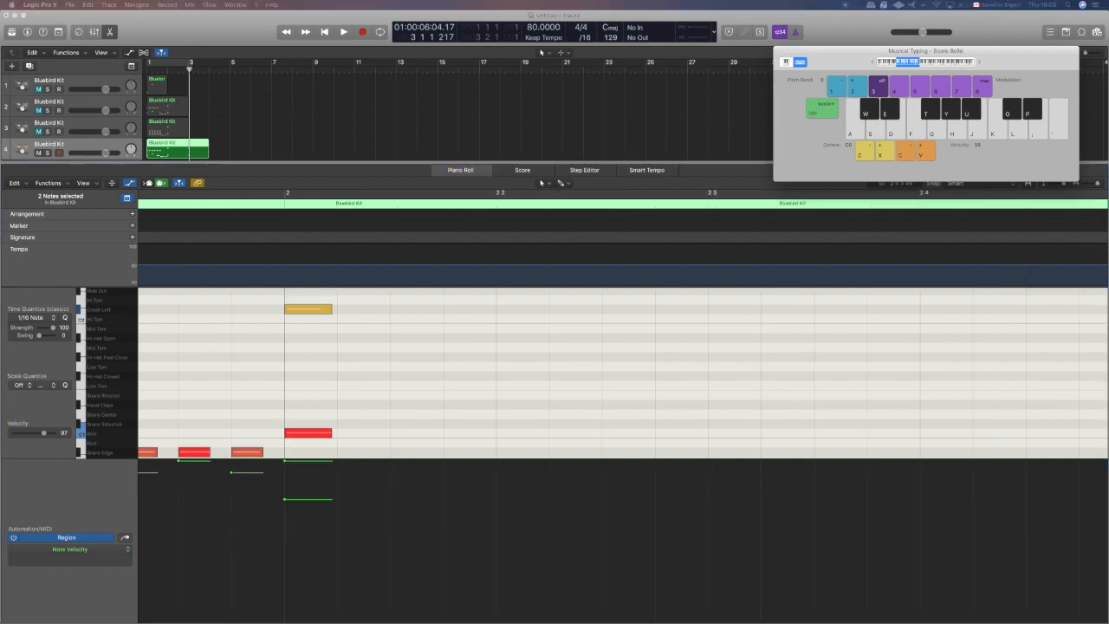
Step: Copy the hi-hat, kick and snare groove into bar 2 from 2 1 3, with a Snare Center hit on 2 4, and play it back
scroll(886, 352, "left", 5)
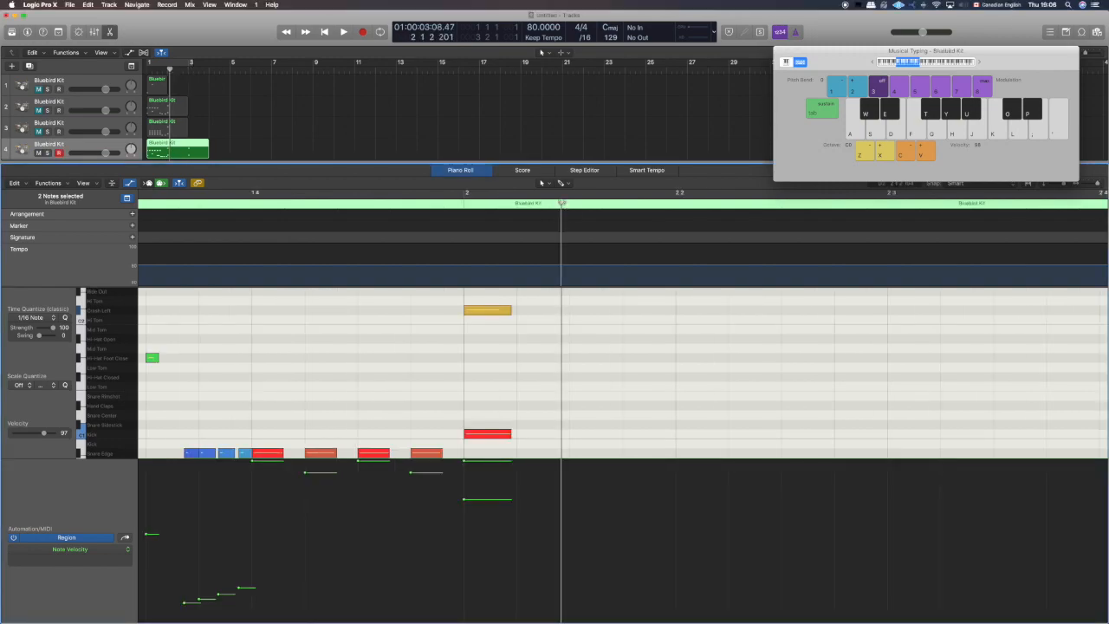
left_click_drag(561, 203, 570, 203)
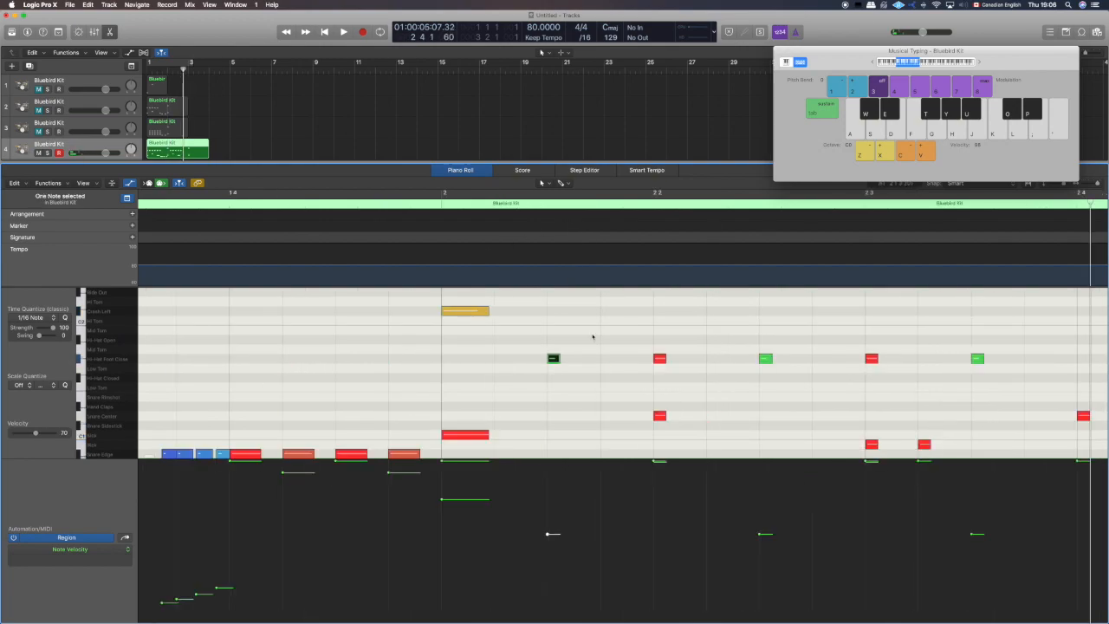
double_click(375, 208)
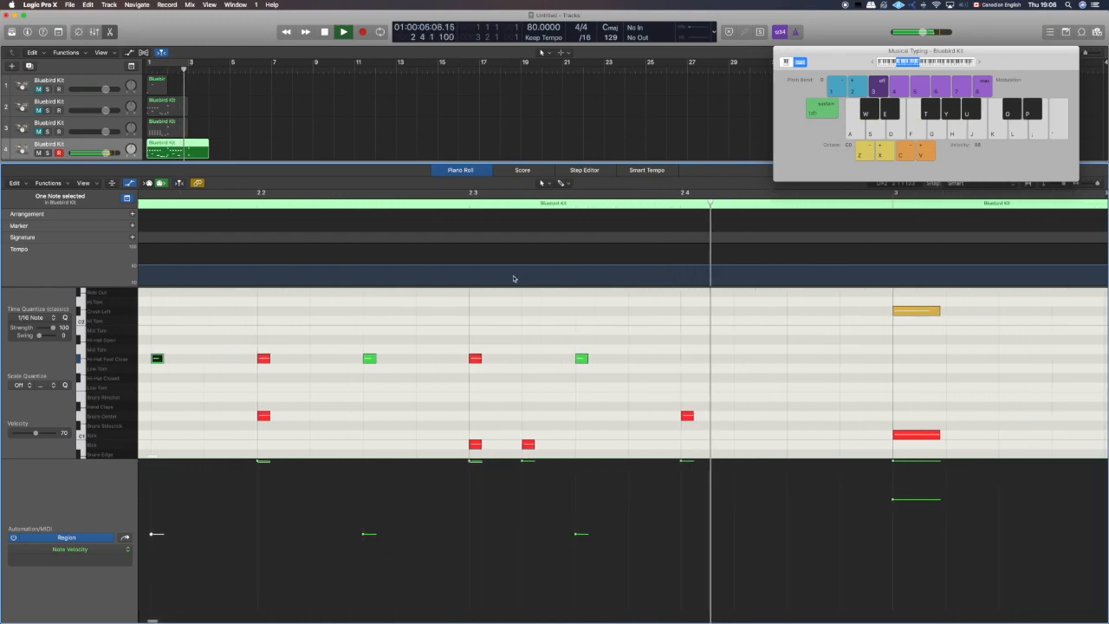
key("space")
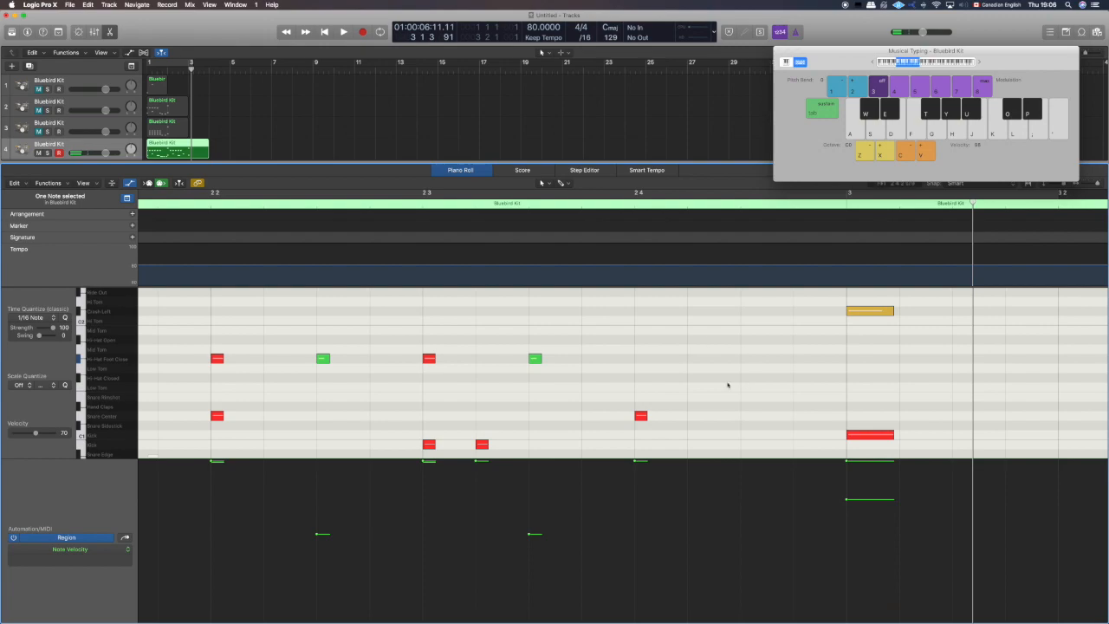
Step: Add velocity-127 Low Tom hits on 2 4 2 and 2 4 3 with a Kick on 2 4 3, and play back from beat 2 3
scroll(726, 385, "right", 3)
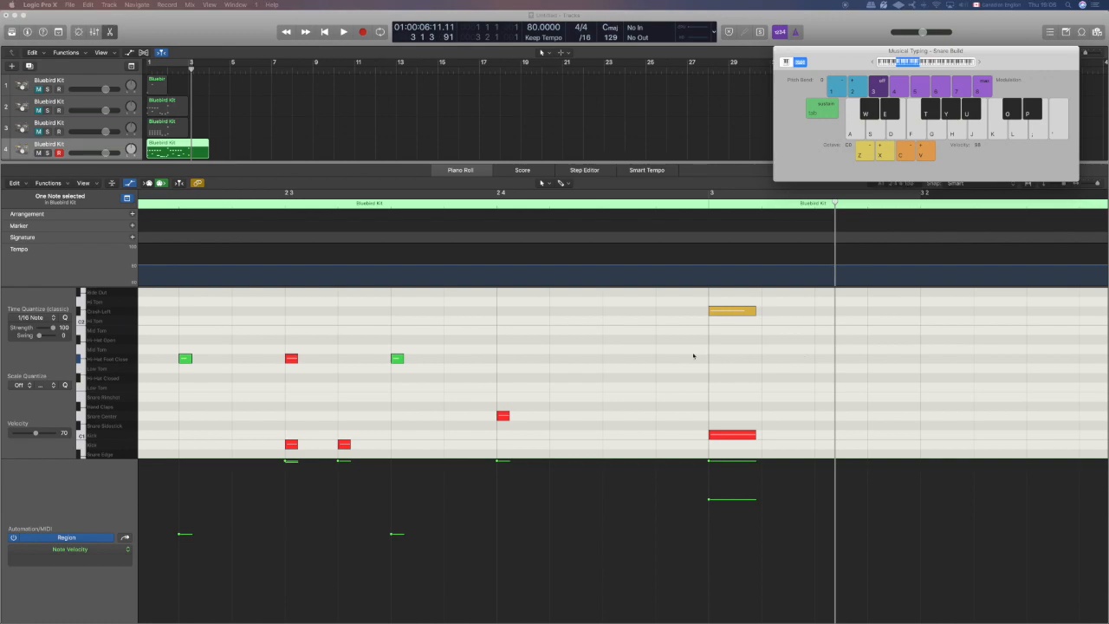
scroll(520, 324, "up", 1)
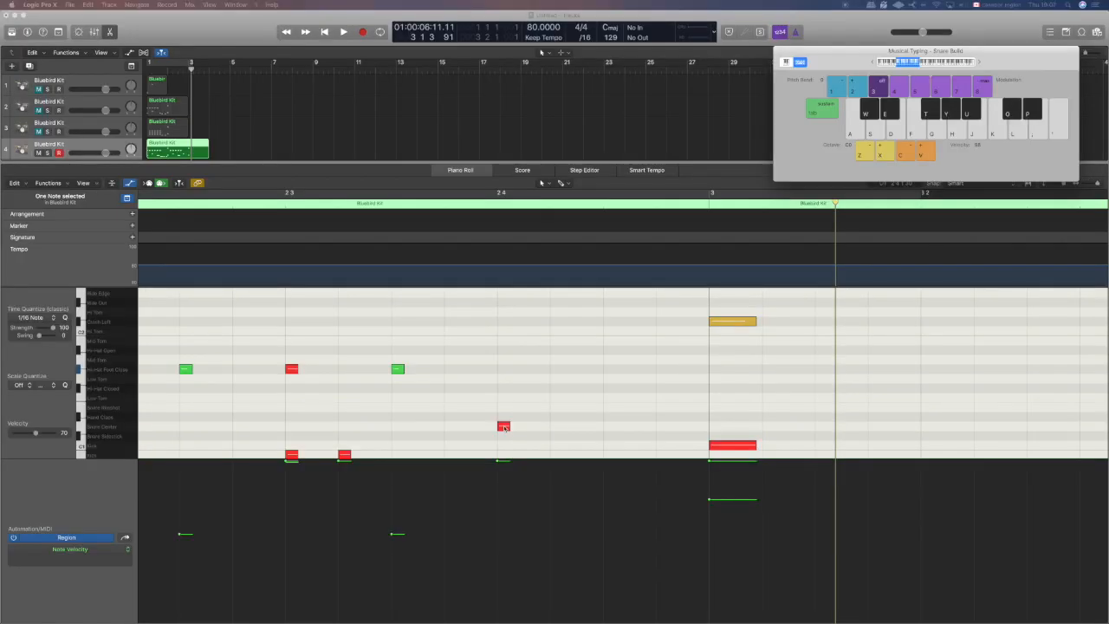
left_click_drag(503, 427, 619, 453)
left_click(335, 206)
key("space")
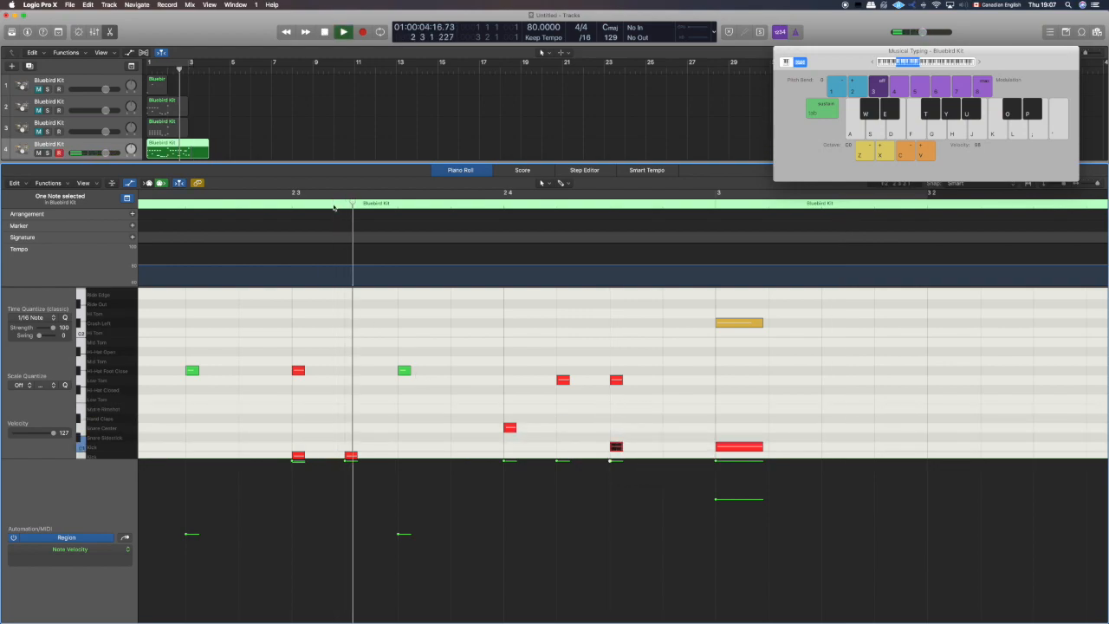
key("space")
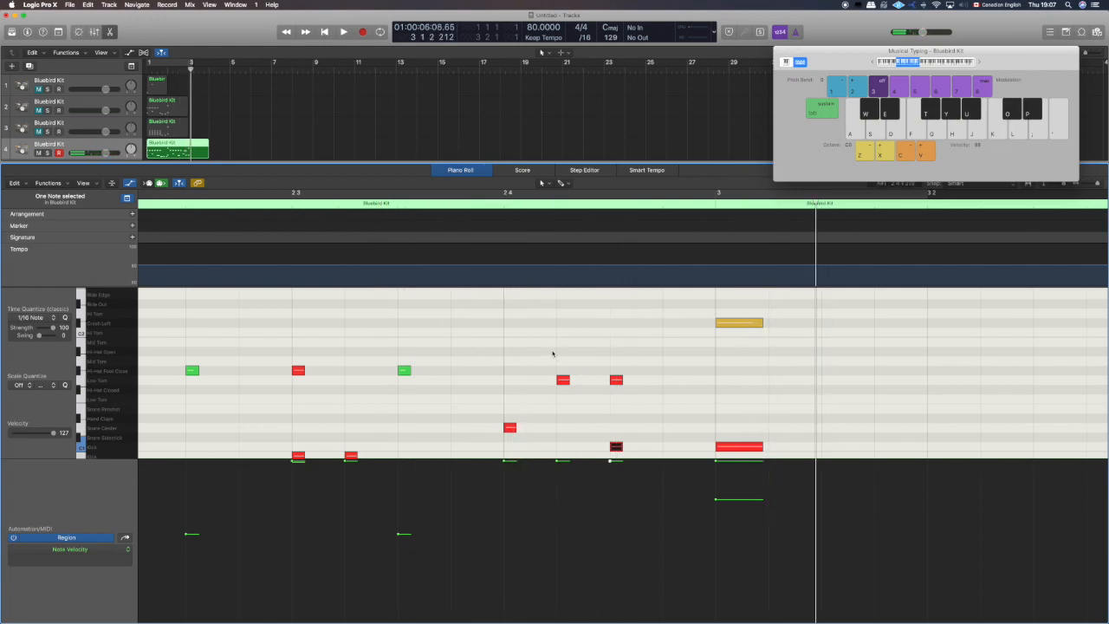
Step: Play back the full two-bar pattern with both fills from the start of the region
key("Return")
key("space")
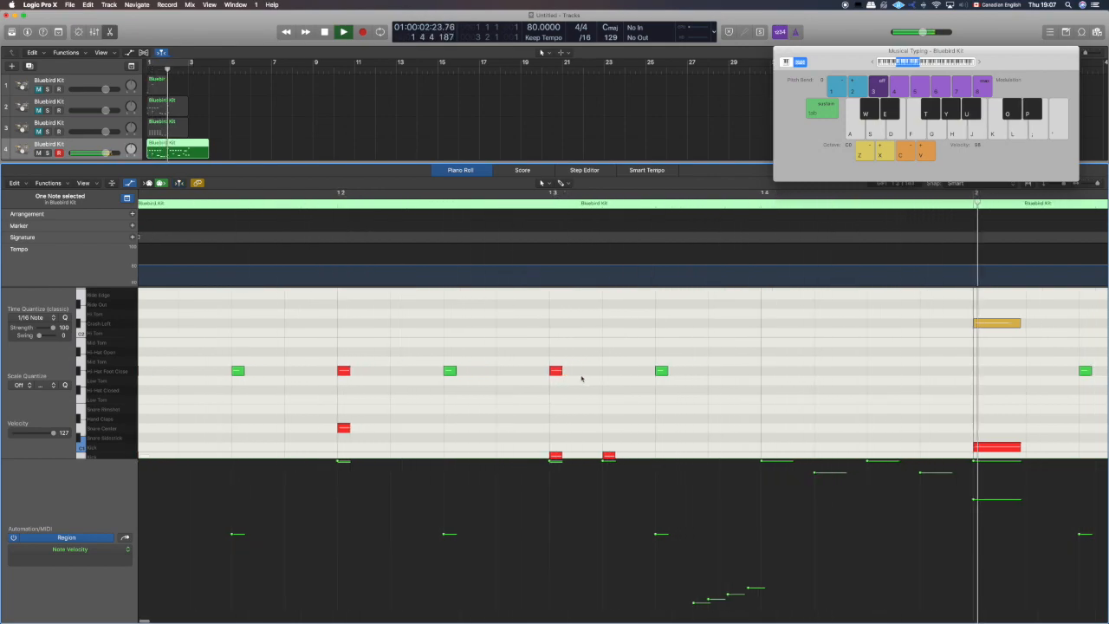
scroll(582, 377, "down", 3)
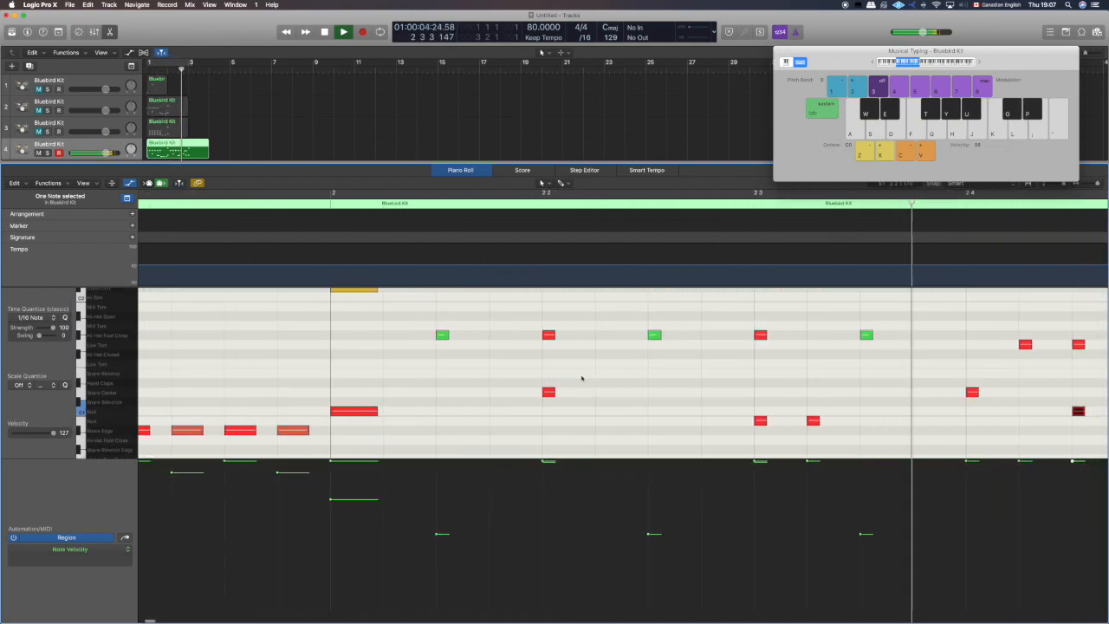
key("space")
Step: Lower the velocity of the Low Tom note on 2 4 3 to 112
left_click_drag(782, 322, 891, 376)
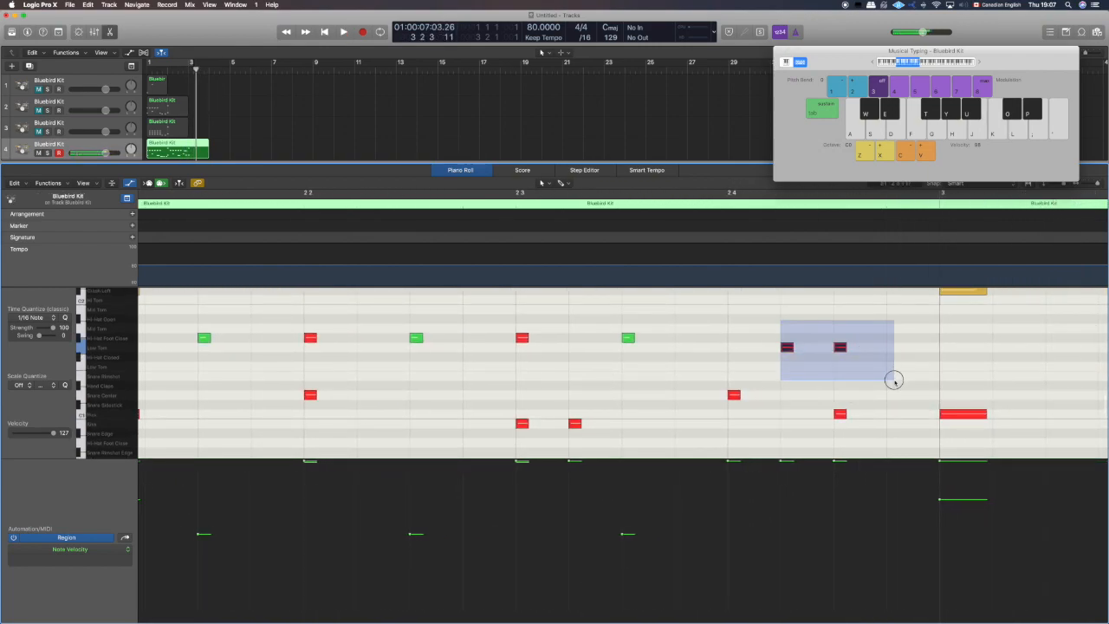
left_click(835, 364)
scroll(821, 396, "down", 2)
left_click_drag(835, 460, 837, 482)
scroll(772, 371, "down", 1)
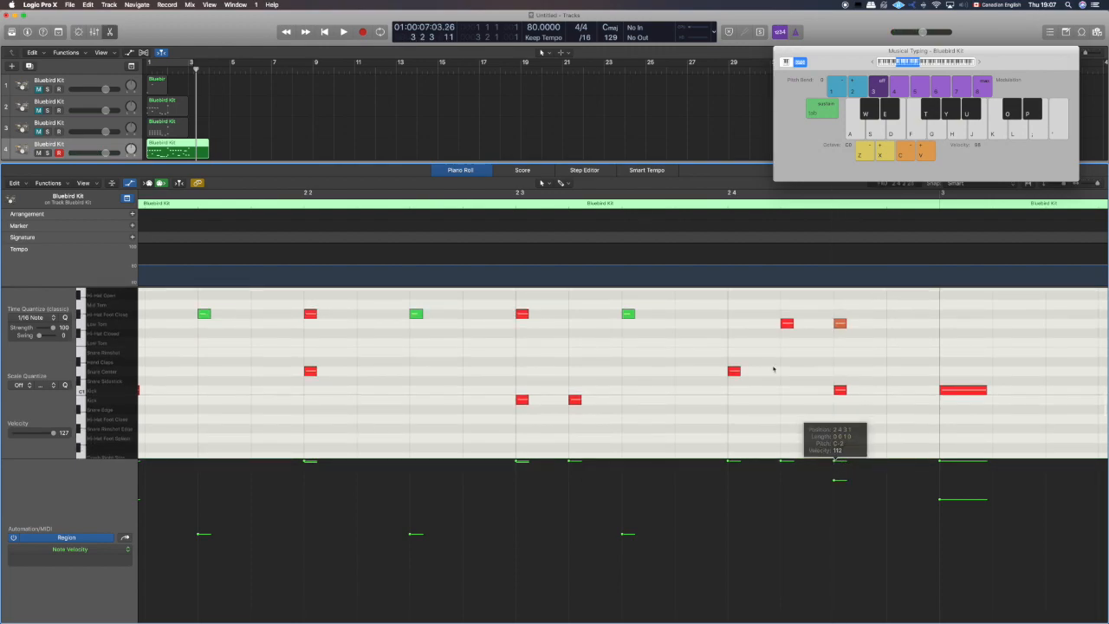
Step: Audition the tom fill leading into bar 3, and play back the whole pattern from the start
key("space")
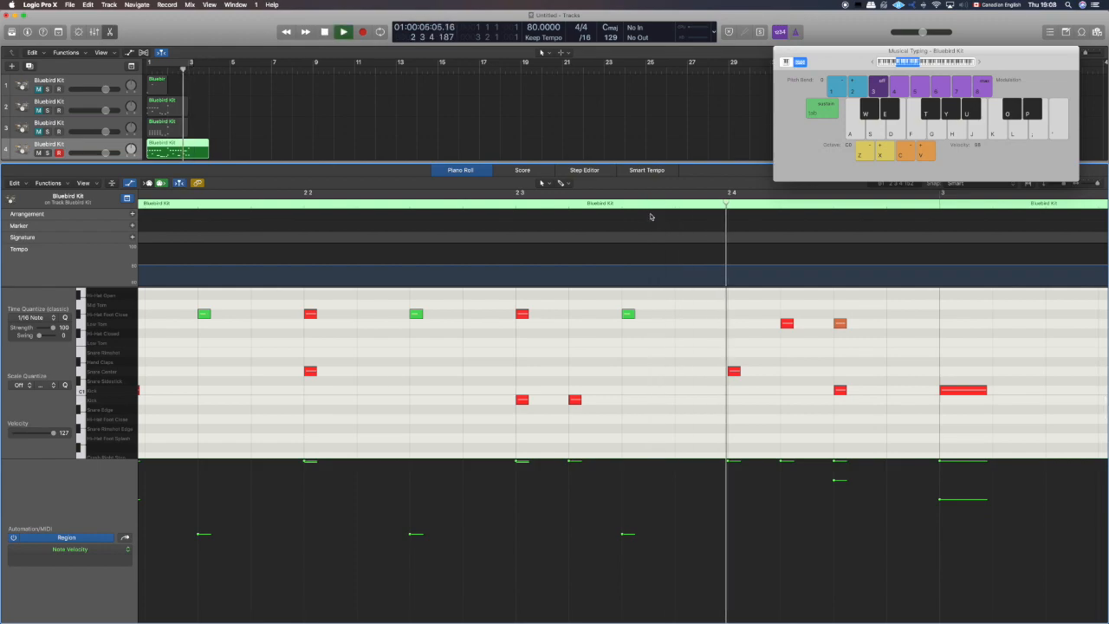
key("space")
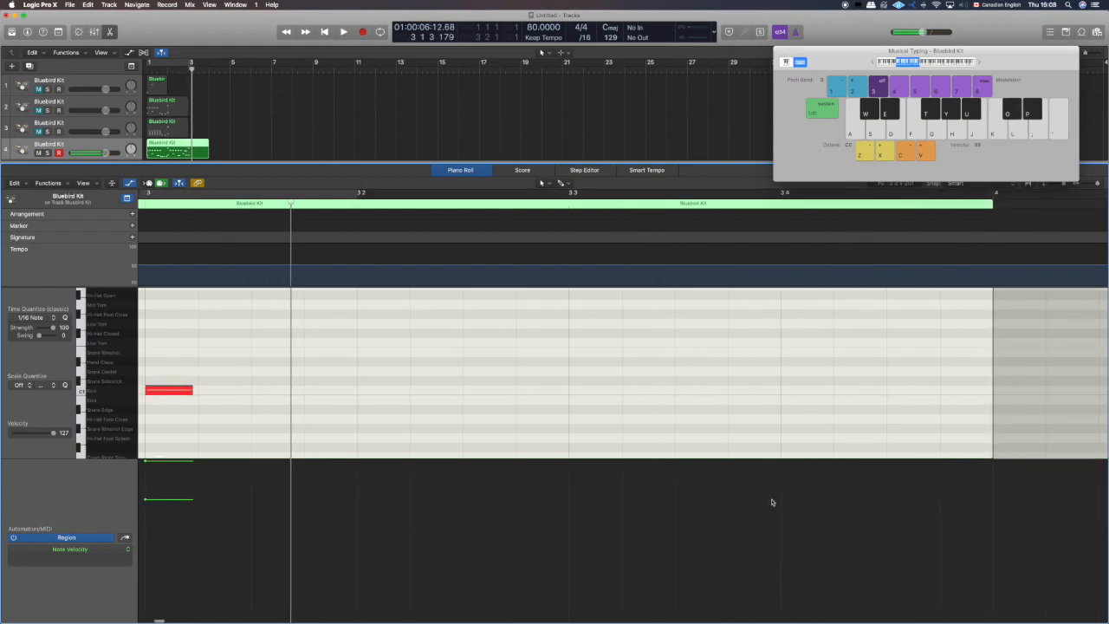
scroll(771, 503, "left", 5)
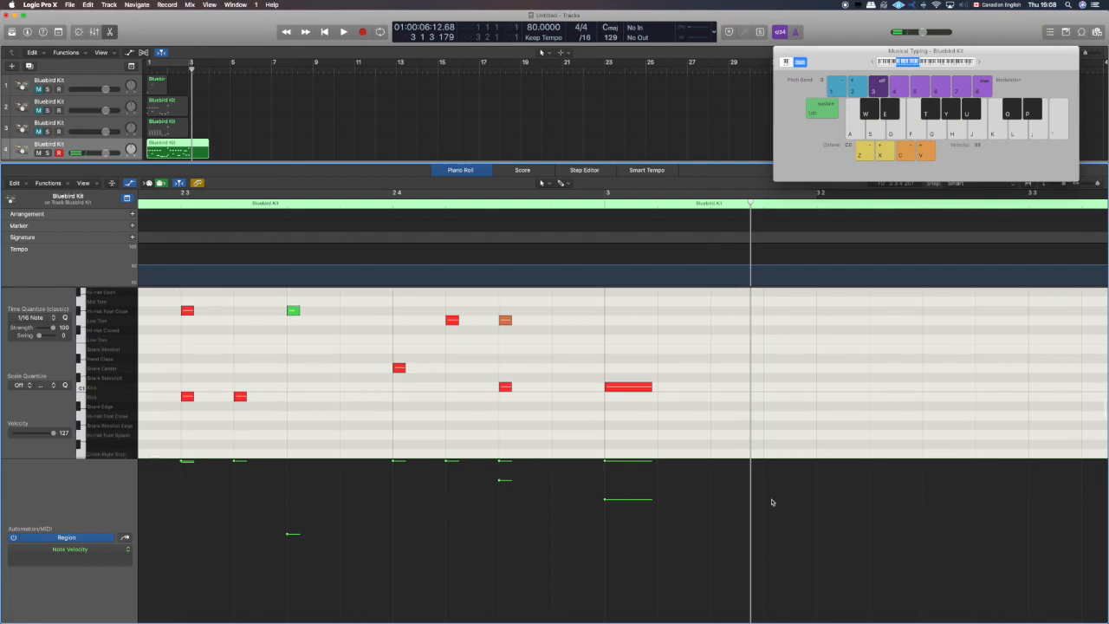
key("Return")
key("space")
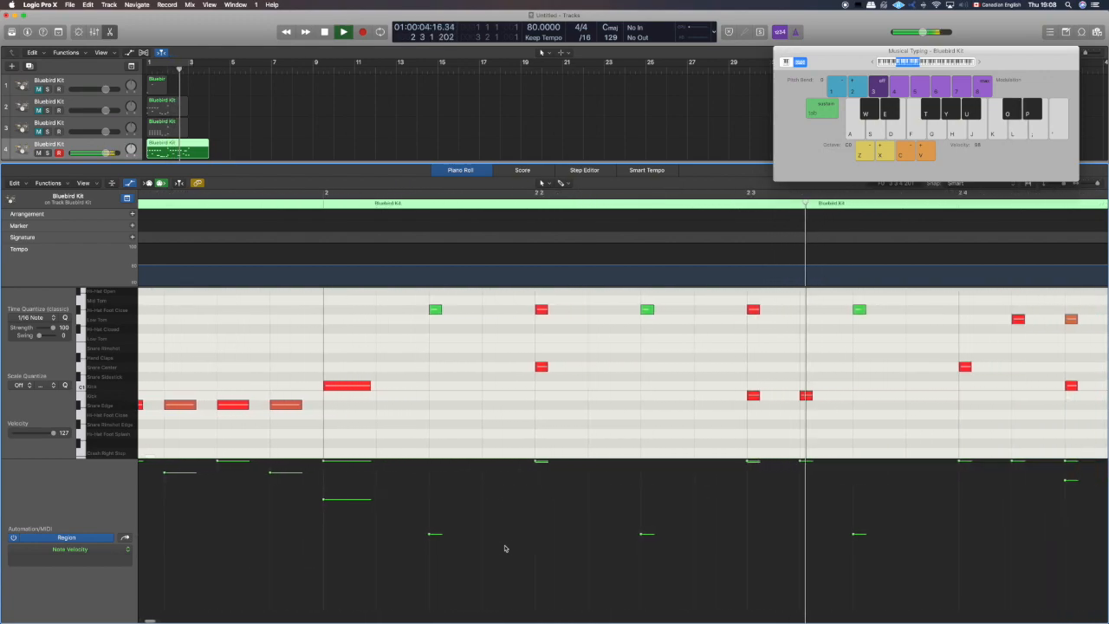
key("space")
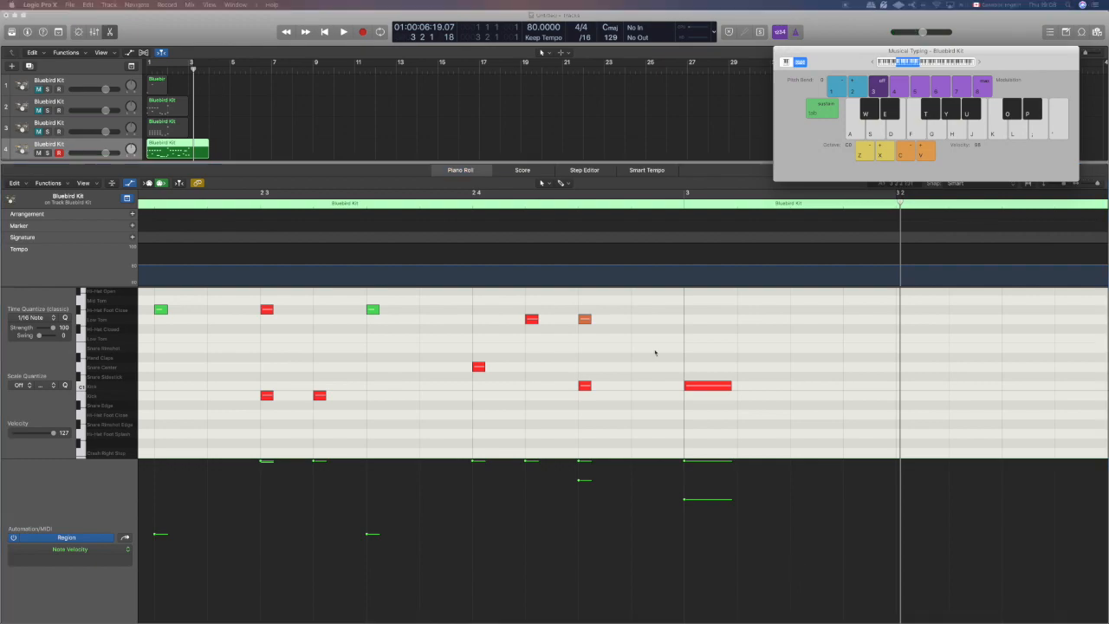
Step: Raise the tempo to 120 from bar 5 onward and enable a cycle range starting at bar 5
left_click(430, 423)
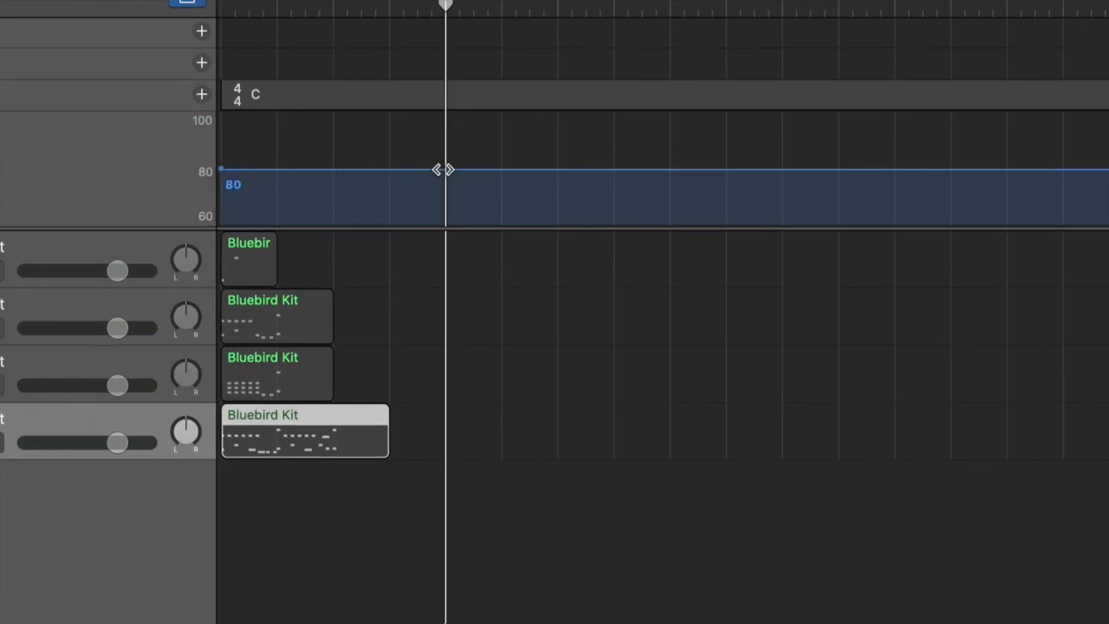
left_click_drag(443, 170, 442, 69)
left_click_drag(514, 9, 448, 9)
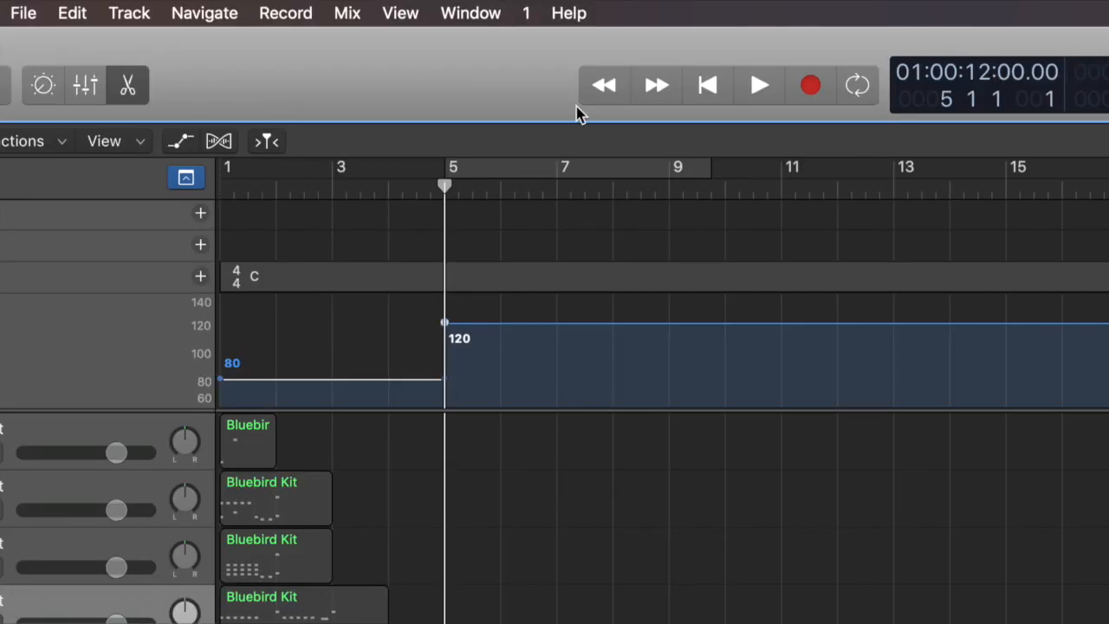
left_click(875, 90)
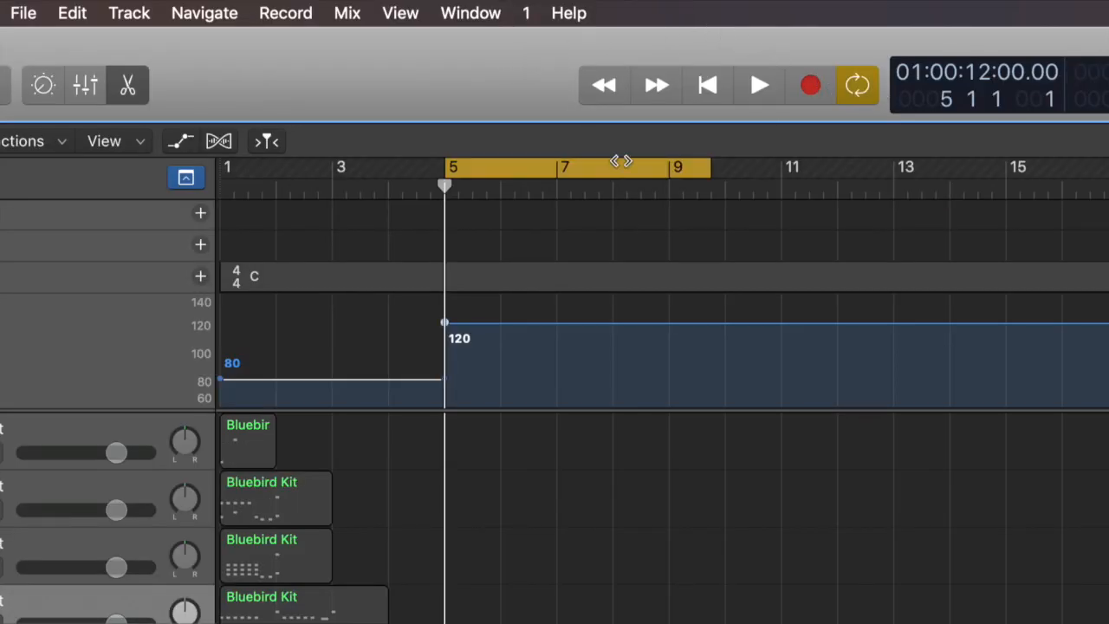
Step: Add a soloed fifth Bluebird Kit track by duplicating the fourth, and move a copy of the track 4 region onto it at bar 5
mouse_move(501, 175)
left_mouse_down()
mouse_move(515, 171)
mouse_move(498, 171)
left_mouse_up()
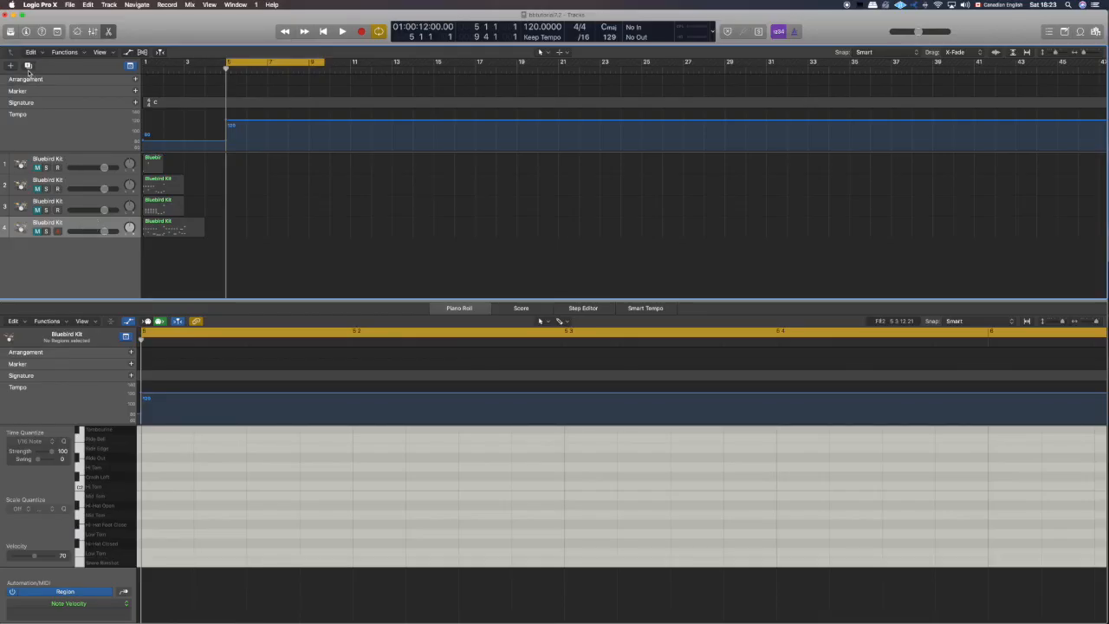
key("super+d")
left_click(46, 252)
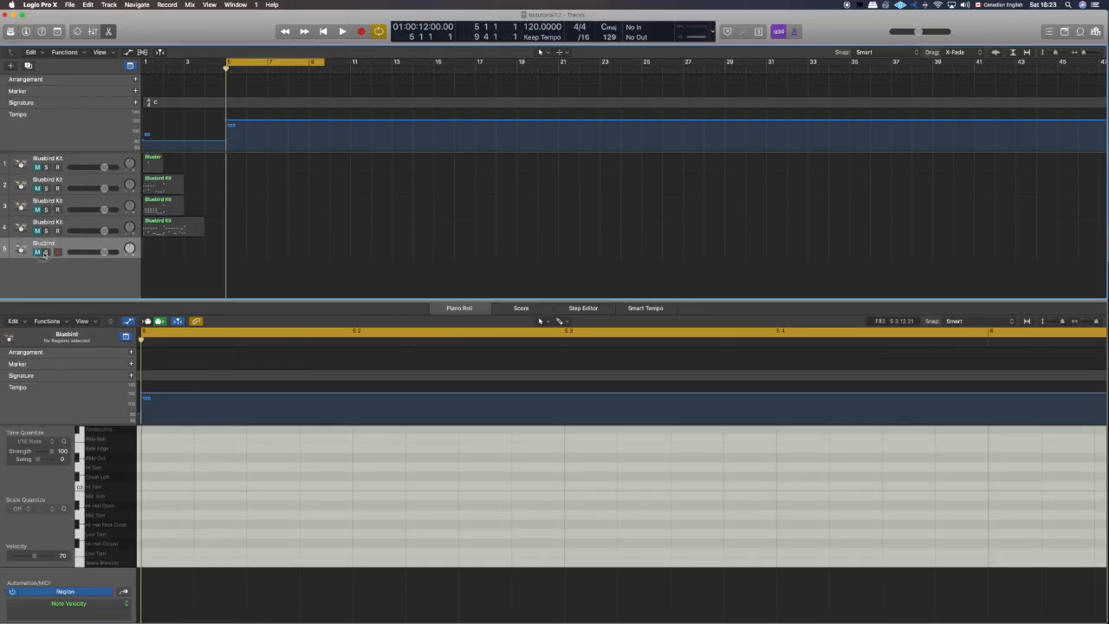
left_click(169, 230)
left_click_drag(160, 231, 247, 246)
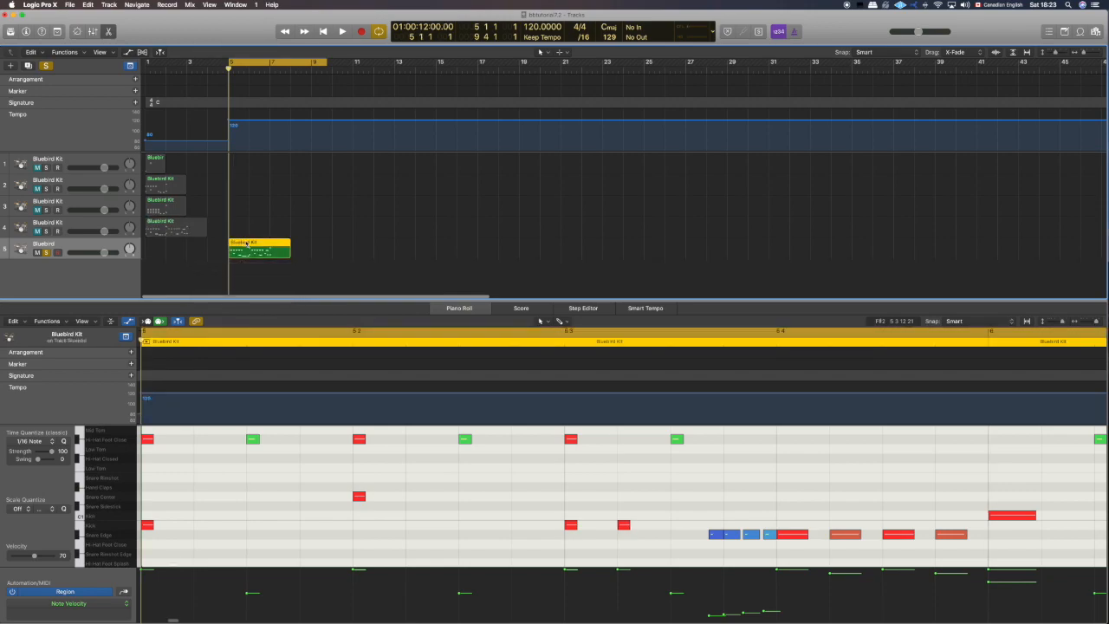
Step: Enlarge the note editor and delete the ten hi-hat, snare and kick groove notes ahead of the snare fill in bar 5
left_click_drag(601, 303, 597, 246)
scroll(565, 210, "down", 4)
scroll(694, 503, "up", 2)
left_click_drag(698, 516, 300, 378)
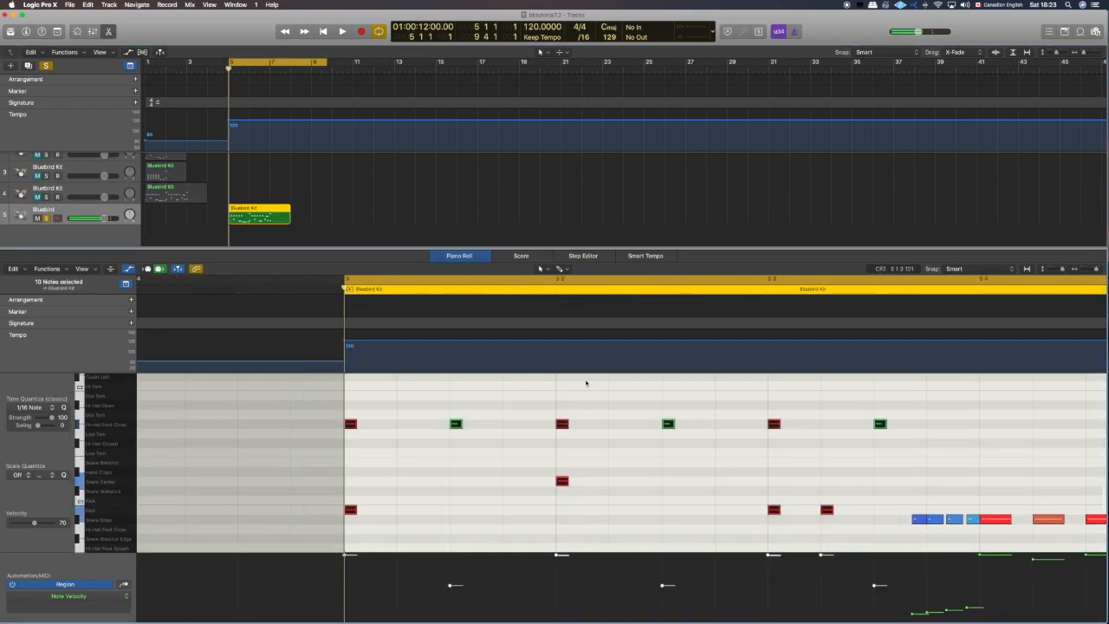
scroll(604, 517, "right", 5)
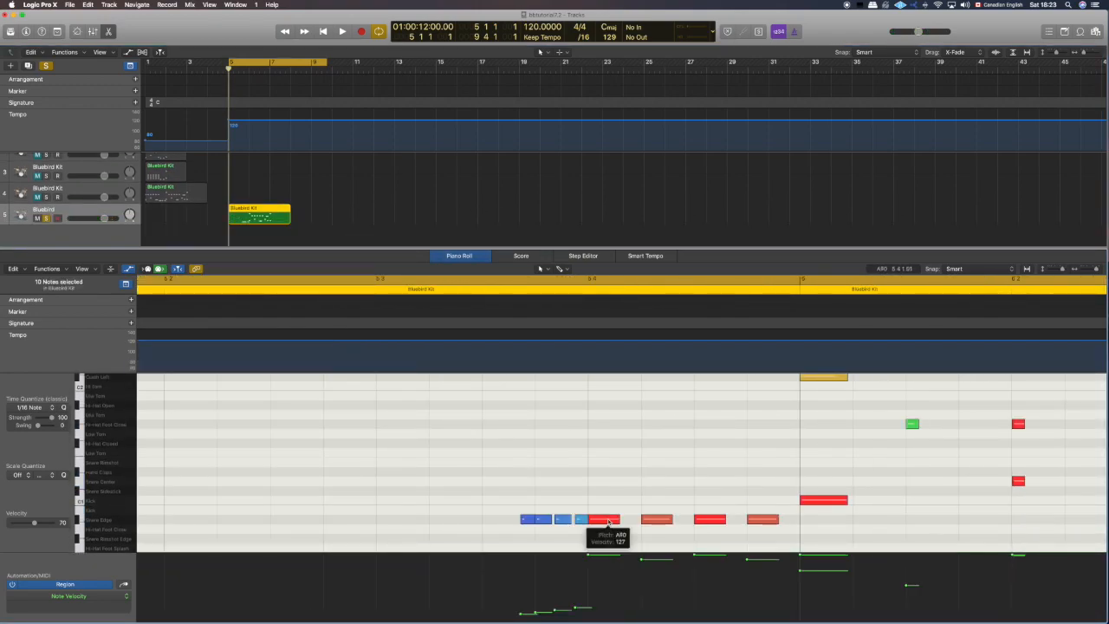
Step: Copy the loud snare edge note on 5 4 one beat earlier to 5 3 1 1, as a hi tom on D2
scroll(609, 522, "up", 2)
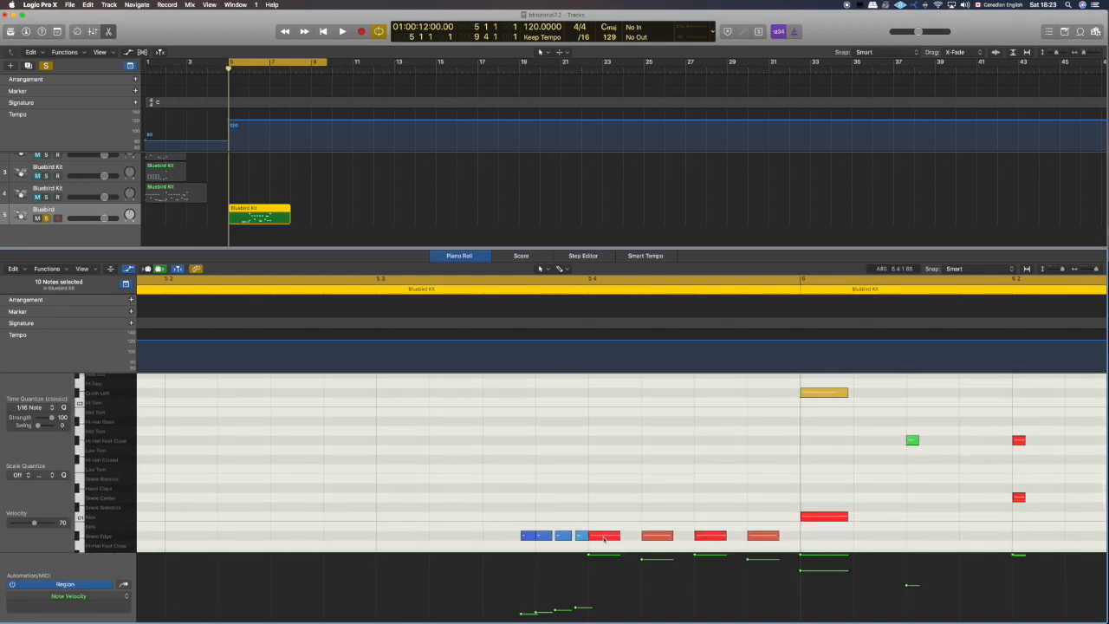
left_click_drag(604, 537, 393, 384)
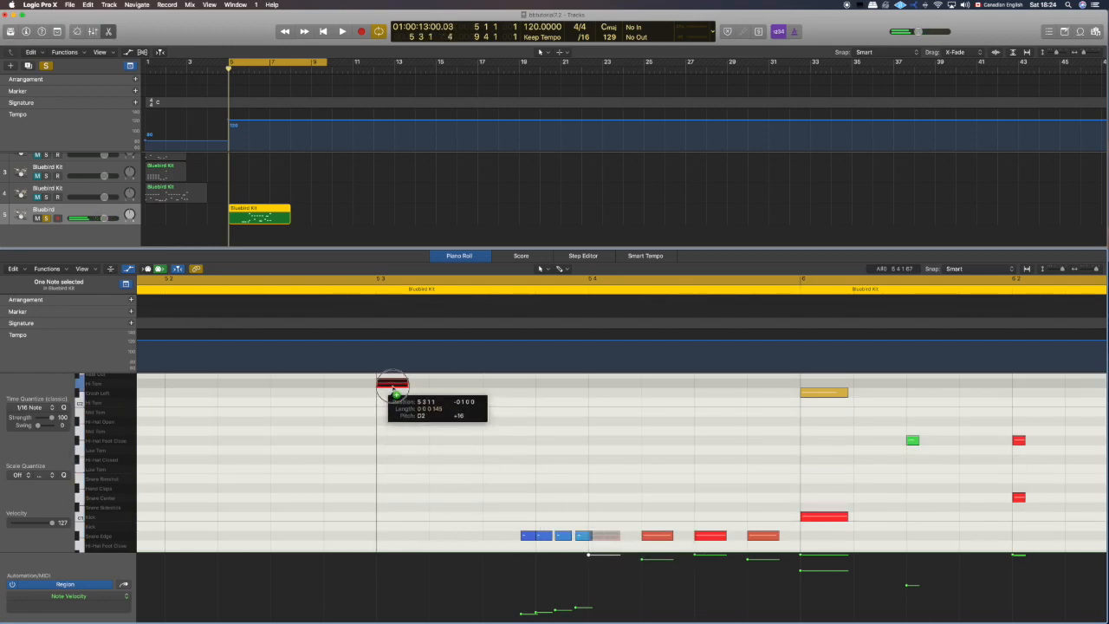
left_click_drag(392, 383, 392, 384)
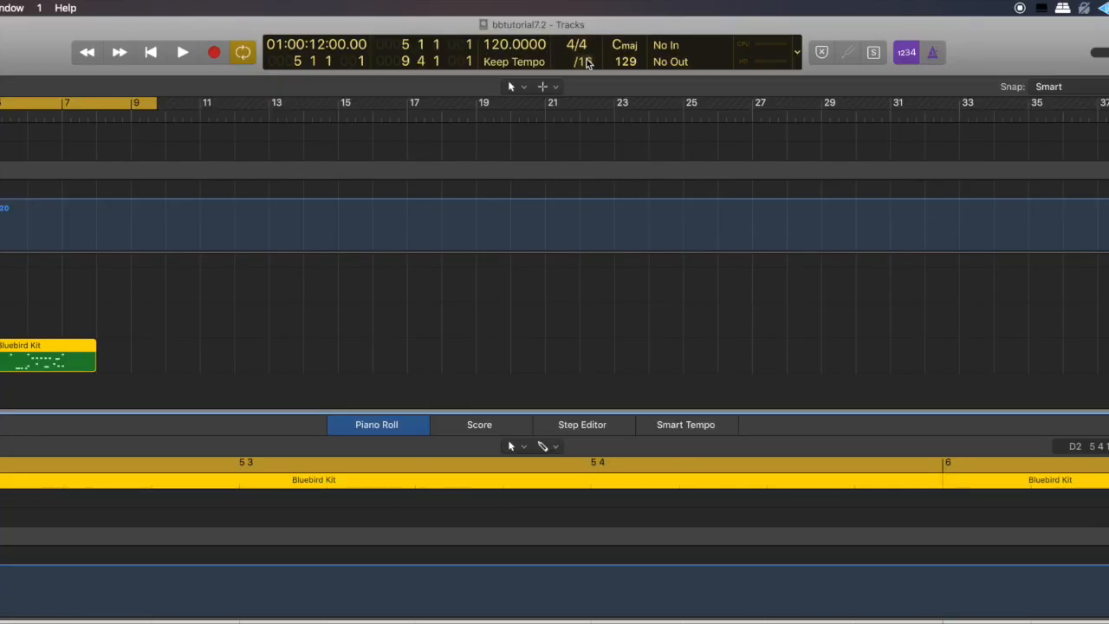
Step: Set the grid division to /64 and arrange the quiet snare notes before 5 4 as an evenly spaced run of shortened notes
left_click(589, 62)
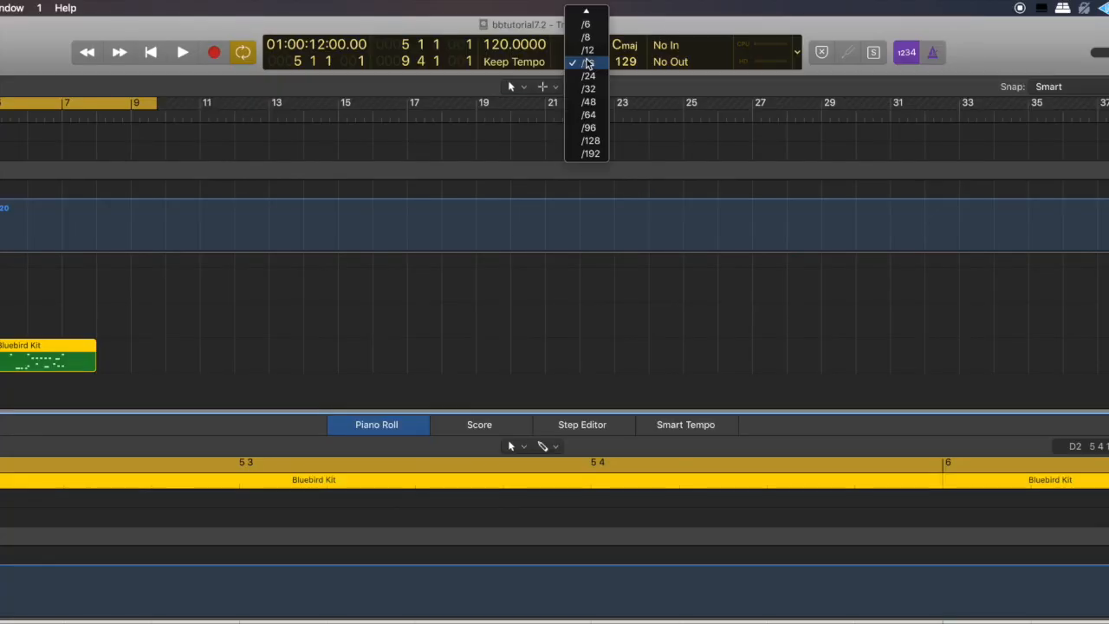
left_click(597, 114)
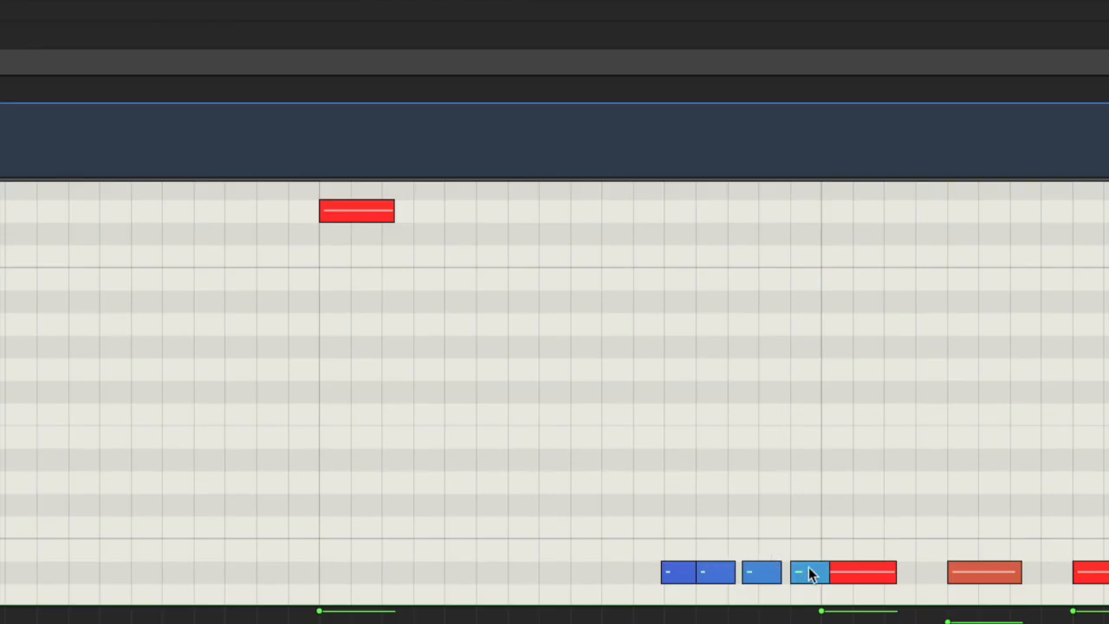
left_click_drag(750, 571, 780, 577)
mouse_move(755, 572)
left_mouse_down()
mouse_move(735, 579)
mouse_move(749, 581)
left_mouse_up()
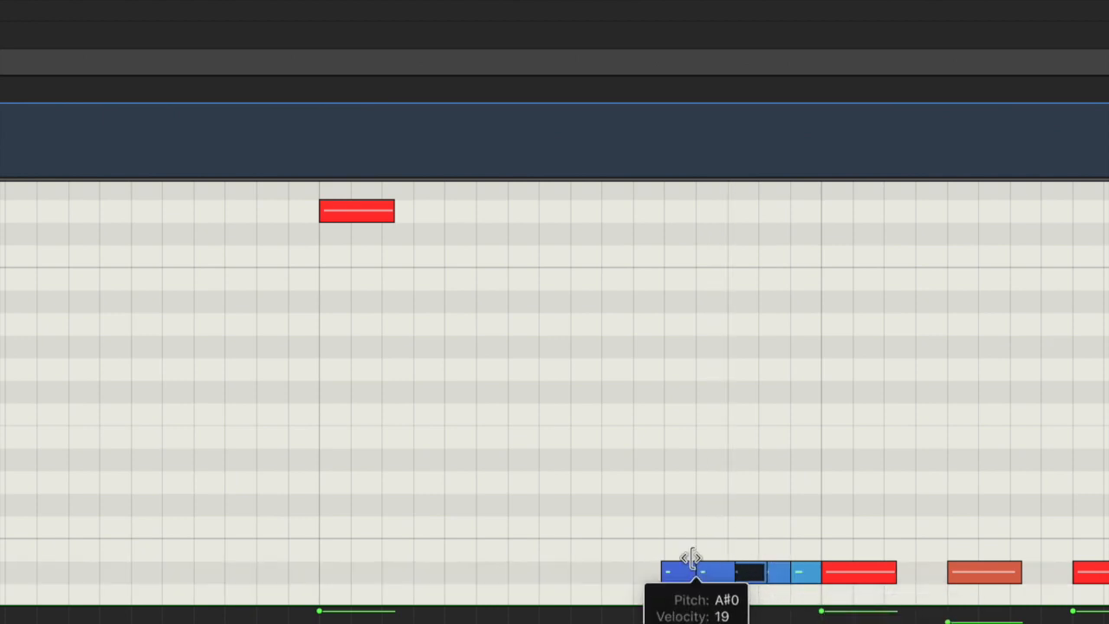
left_click_drag(673, 543, 813, 575)
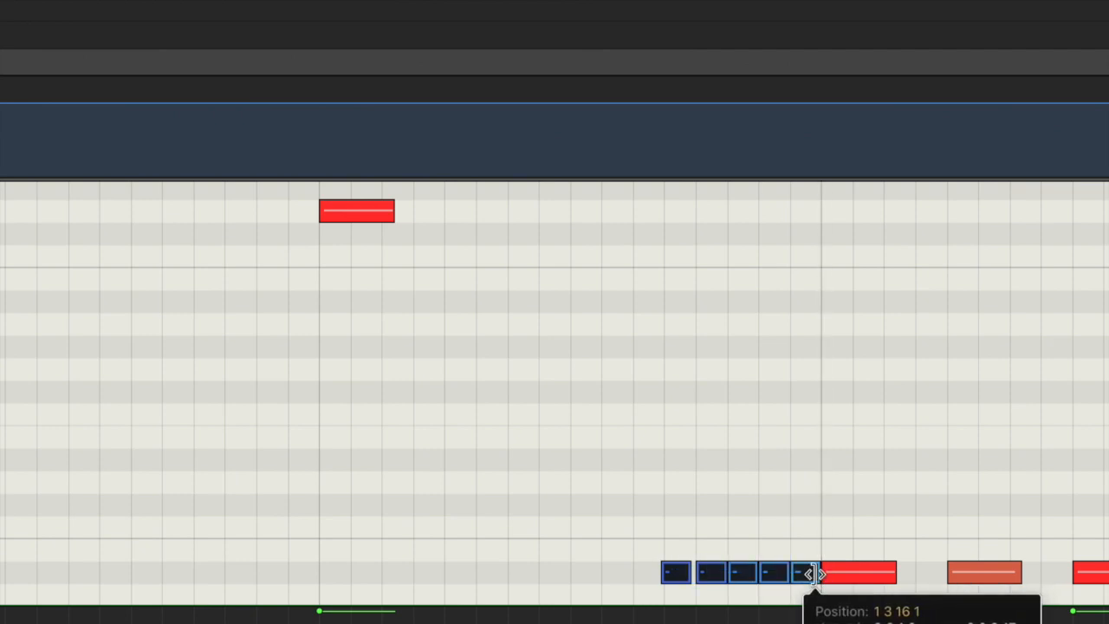
left_click(625, 565)
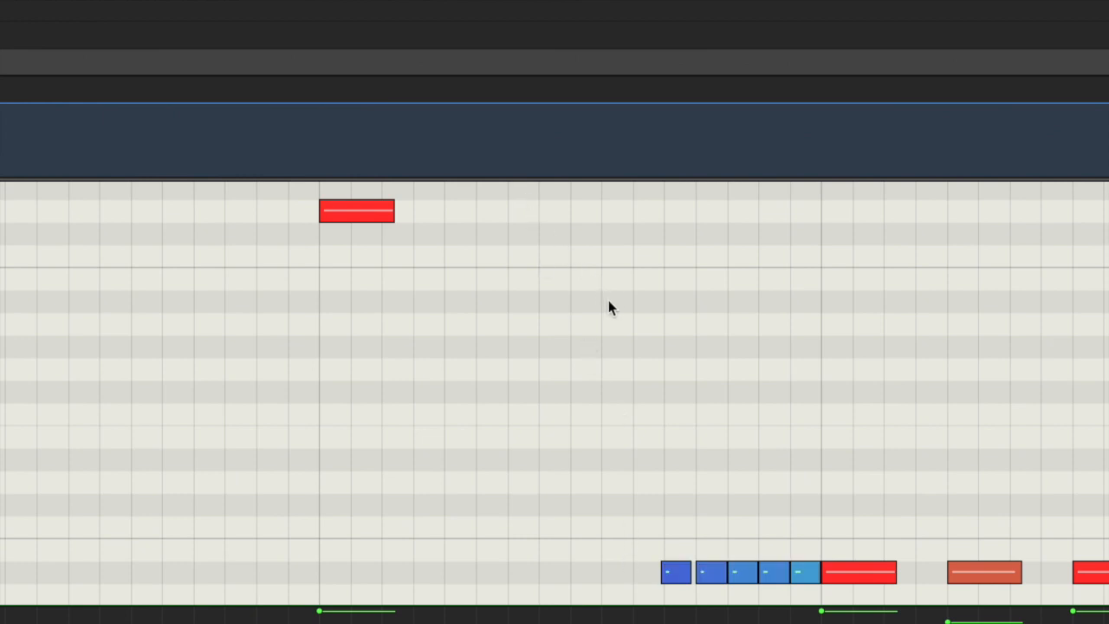
Step: Delete the earliest quiet note of the snare run leading into 5 4
scroll(462, 238, "right", 3)
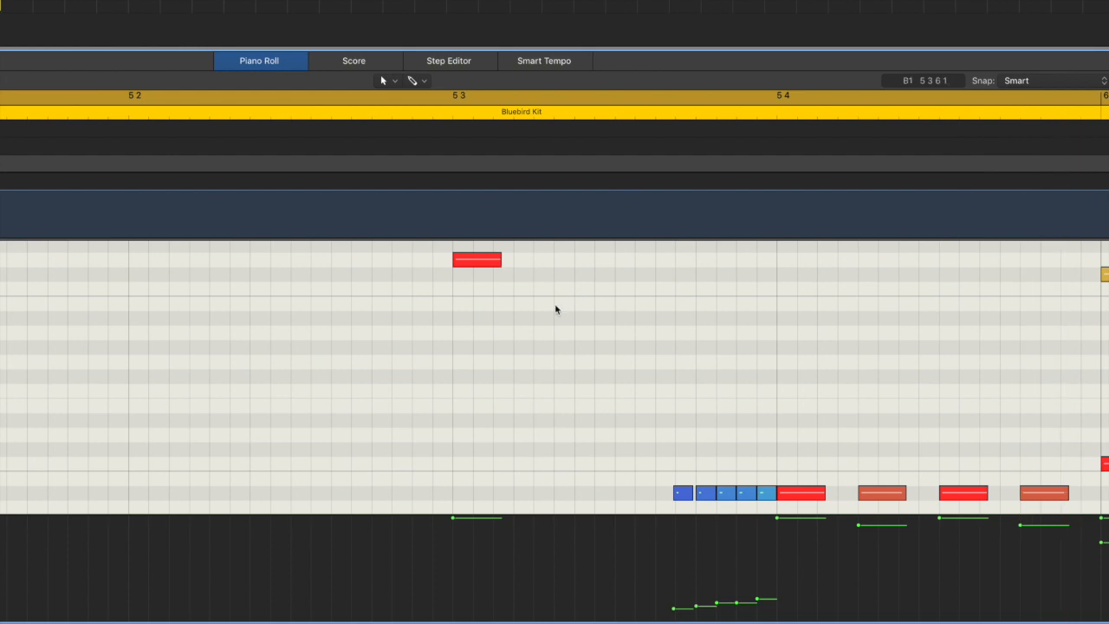
scroll(555, 303, "right", 5)
left_click(292, 492)
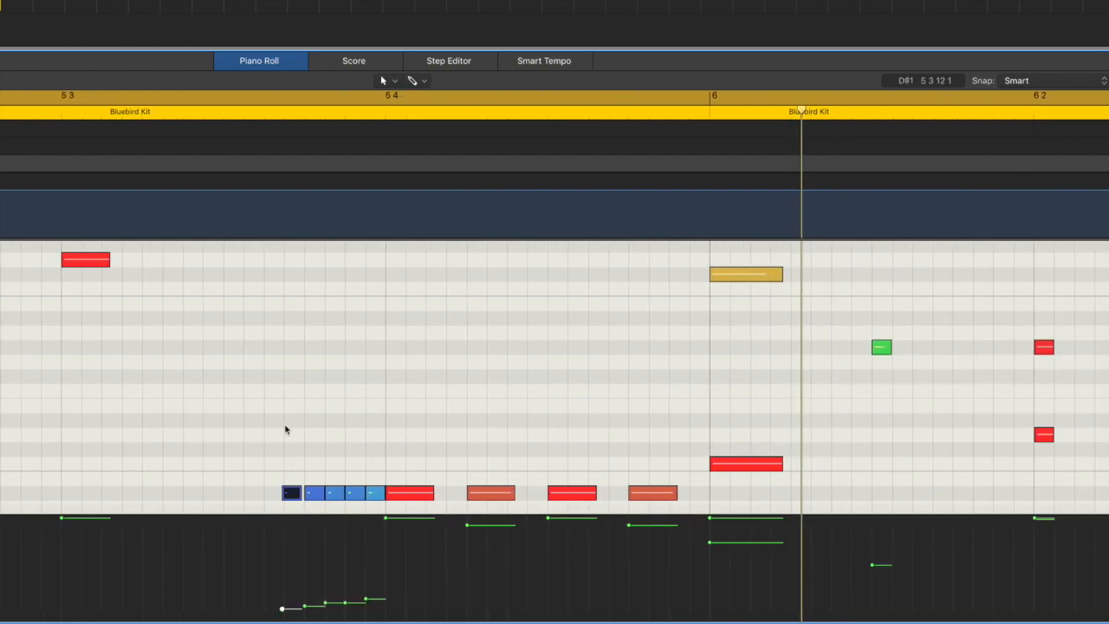
key("Delete")
scroll(292, 460, "down", 5)
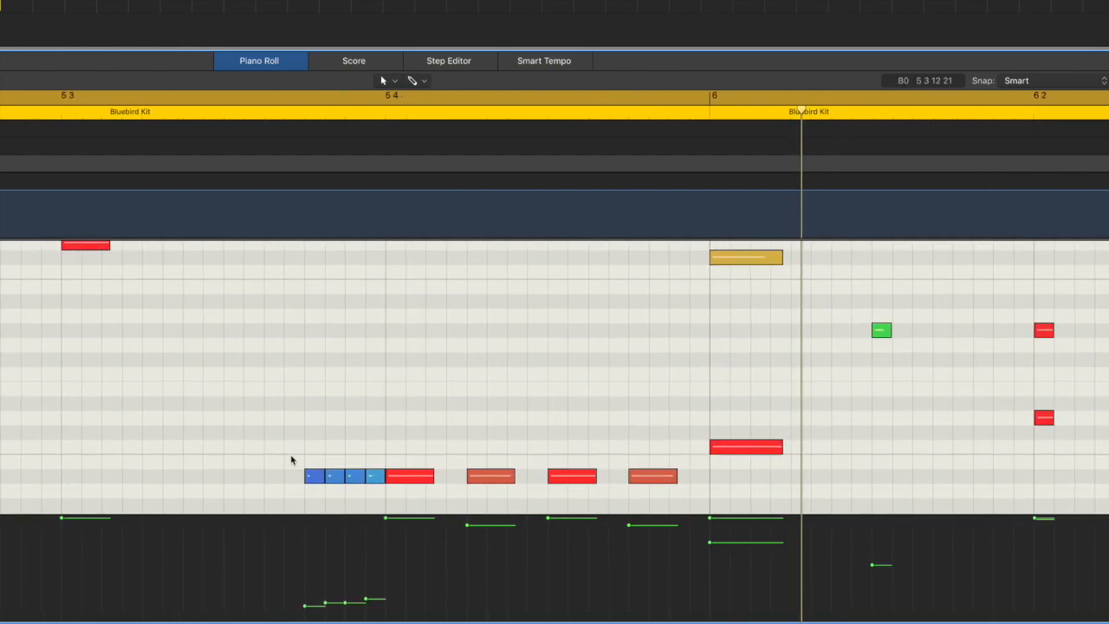
Step: Move the loud snare note halfway through beat 4 to the low tom on F1, and delete the softer snare notes on either side
scroll(362, 433, "up", 4)
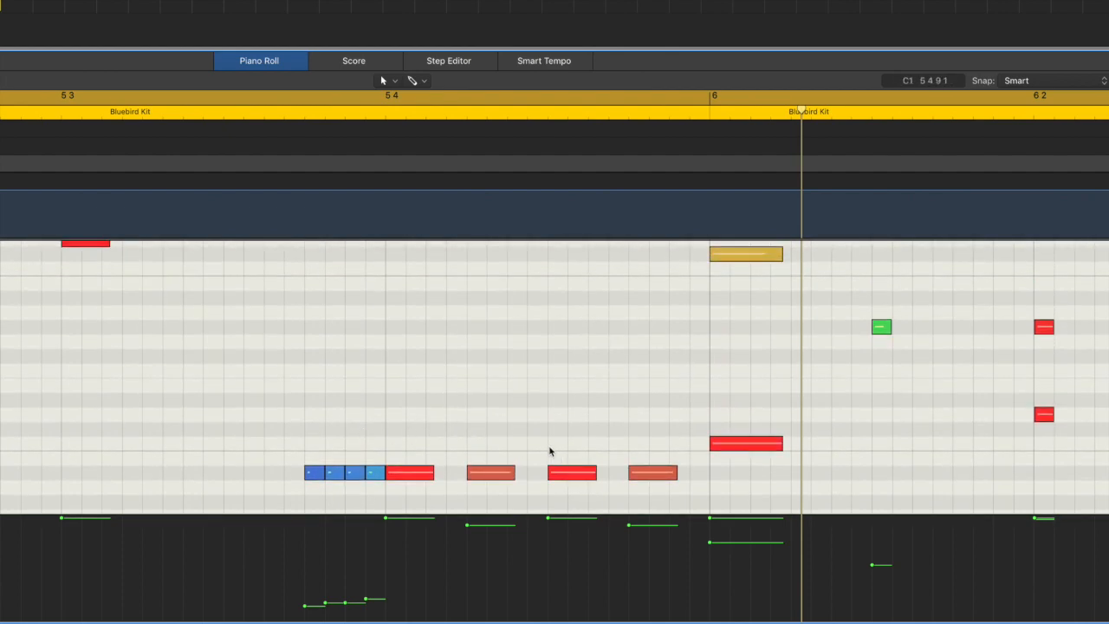
left_click(489, 476)
left_click_drag(557, 473, 561, 372)
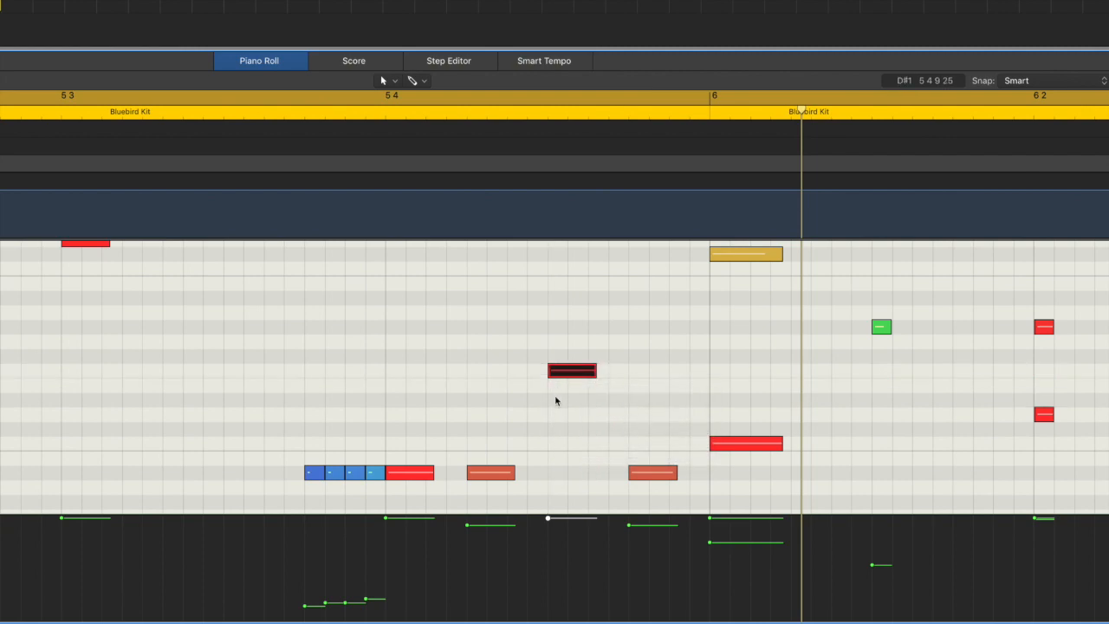
scroll(454, 396, "up", 2)
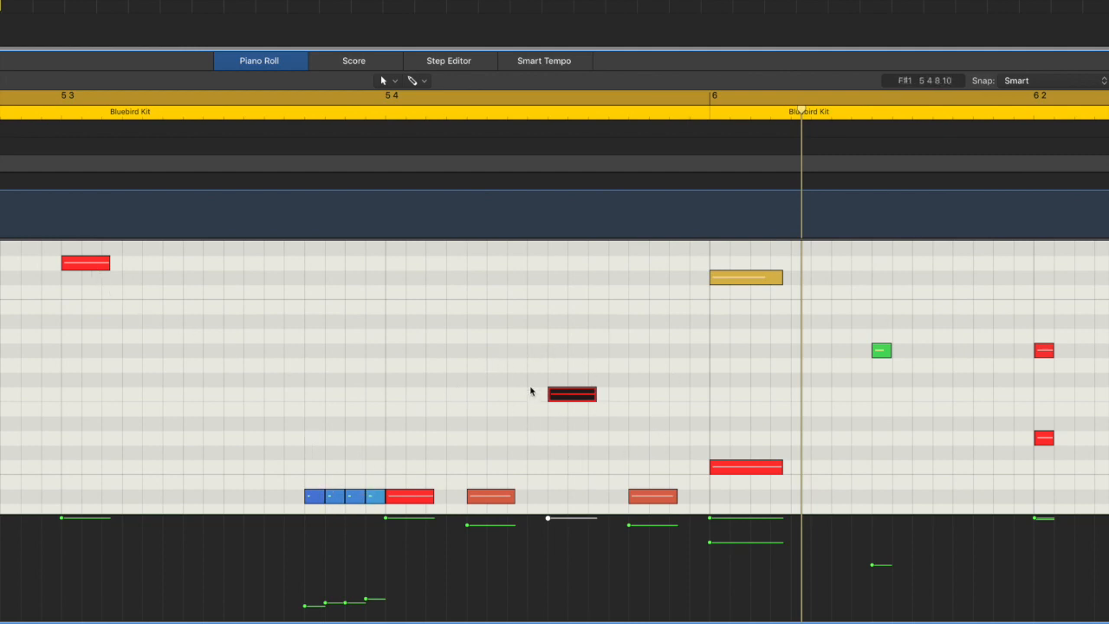
left_click_drag(477, 465, 656, 496)
key("Delete")
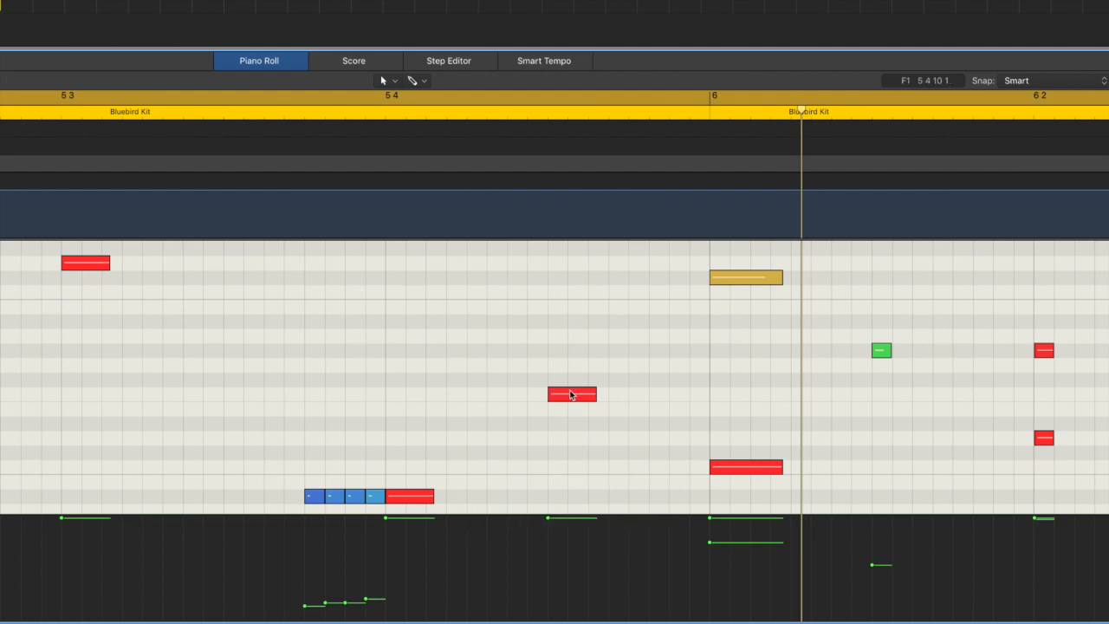
Step: Copy the low tom note on F1 down to the kick on C1 at the same position
mouse_move(569, 395)
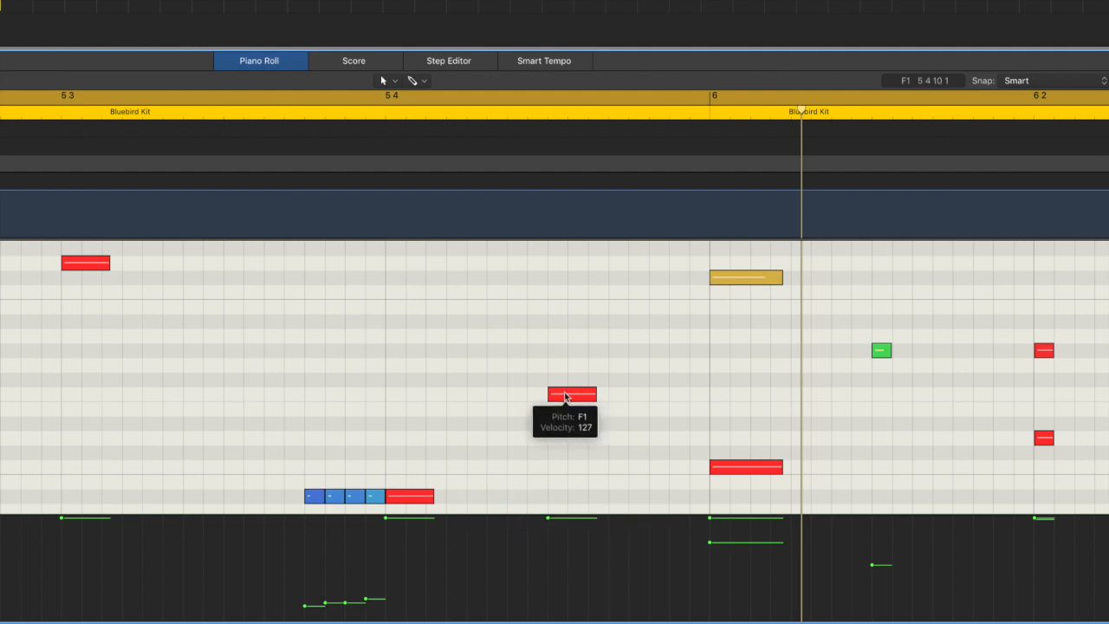
left_click_drag(559, 400, 563, 471)
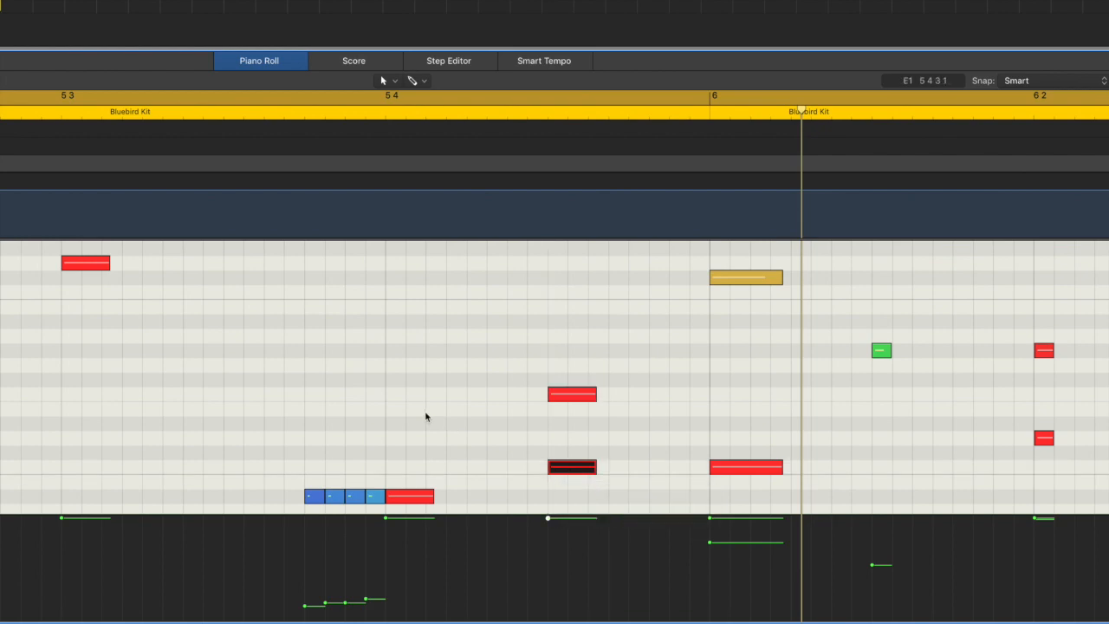
scroll(426, 417, "left", 2)
scroll(425, 417, "left", 1)
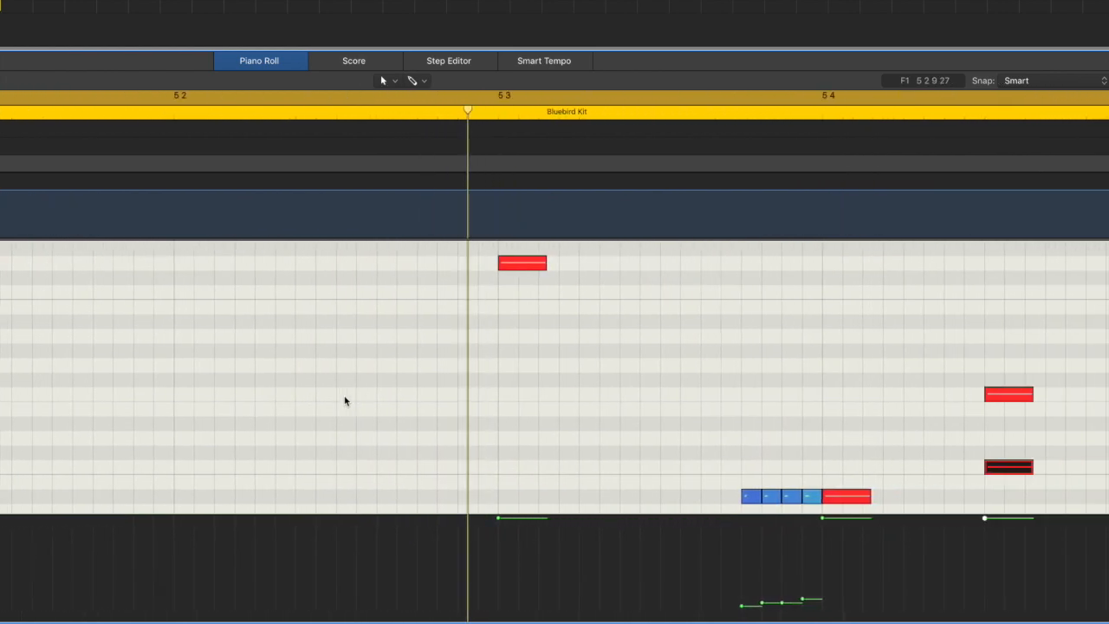
scroll(345, 401, "right", 7)
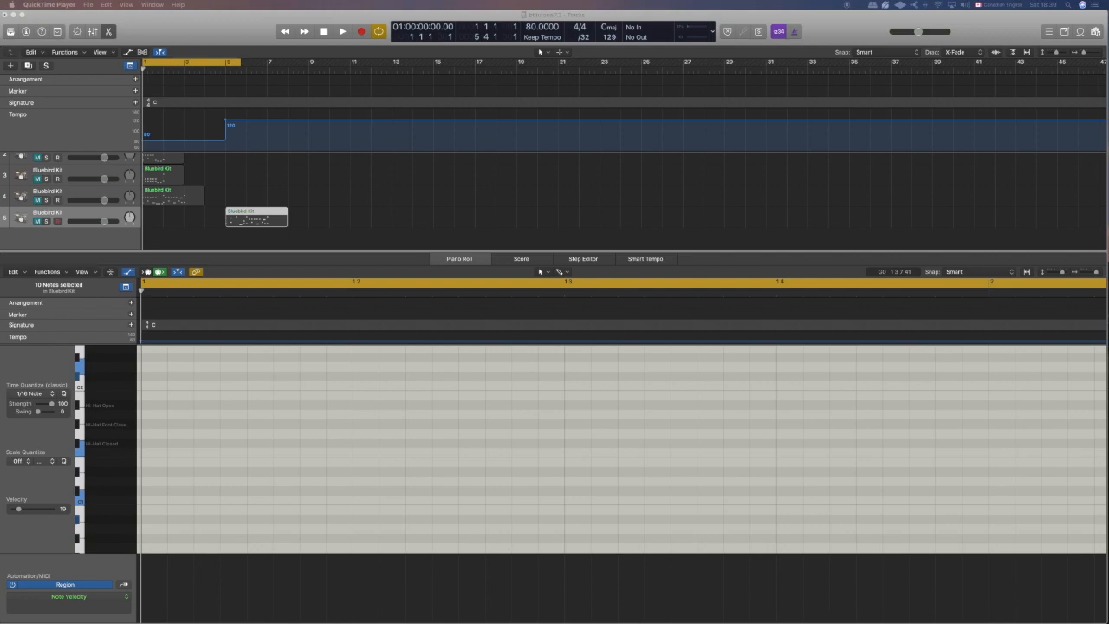
Step: Duplicate the fifth Bluebird Kit track as a sixth track and solo it
left_click(98, 237)
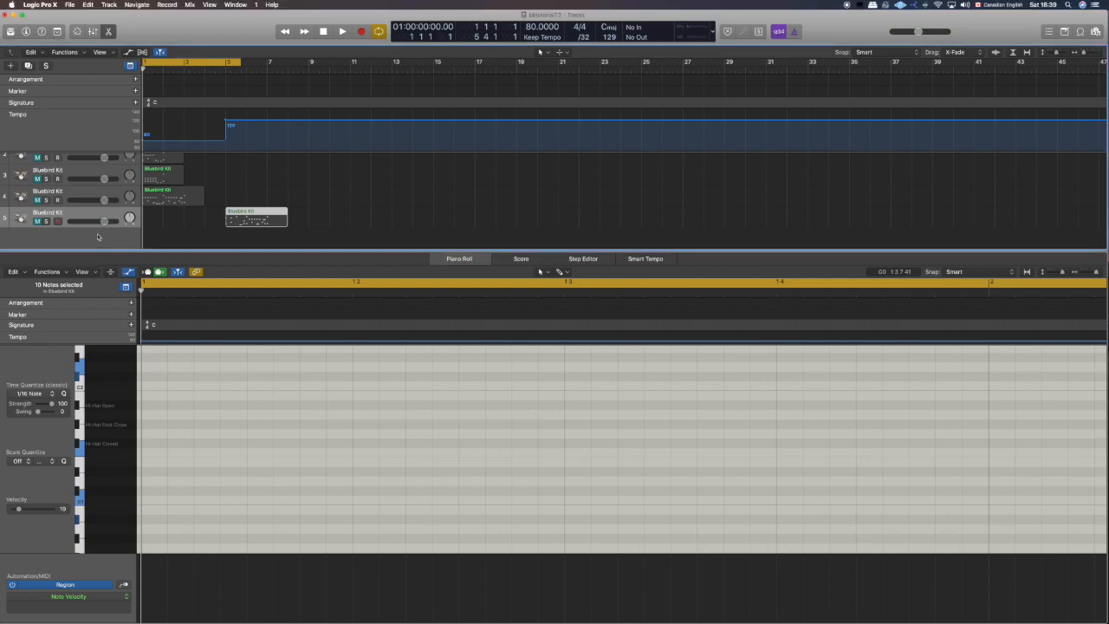
left_click(27, 66)
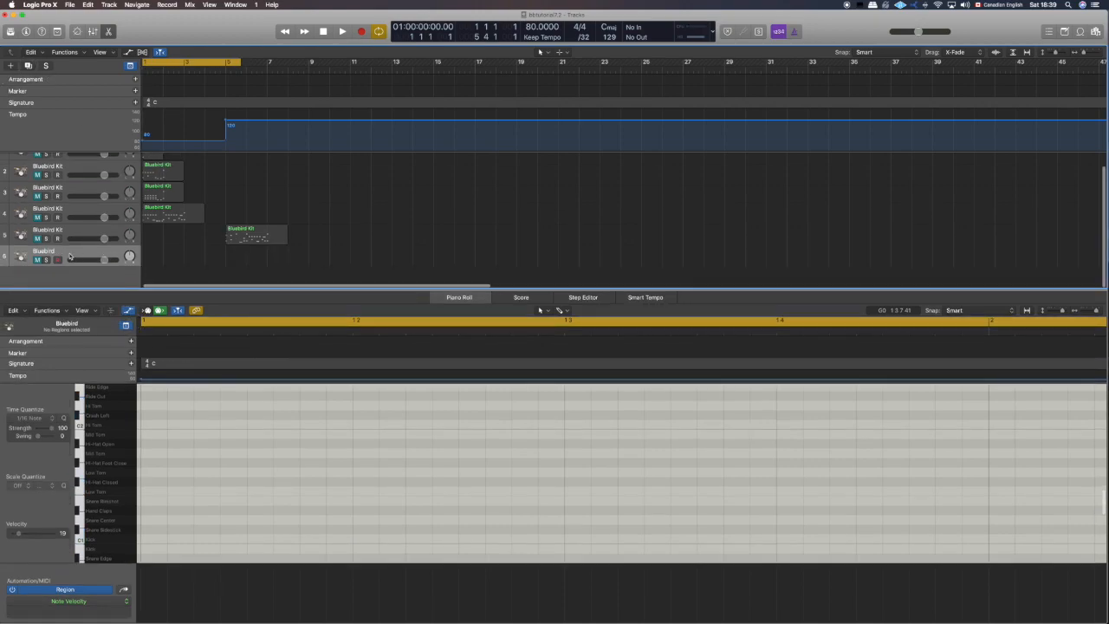
left_click(46, 259)
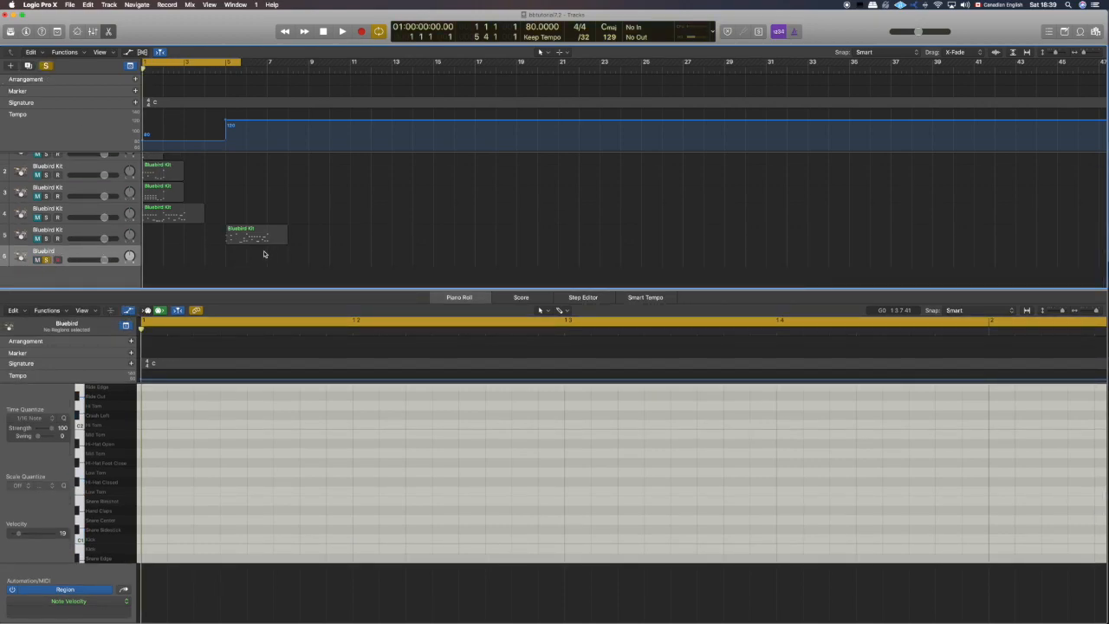
Step: Copy the ten selected fill notes, from the hi tom to the crash and kick, into a new region at bar 1 on track 6
left_click(260, 243)
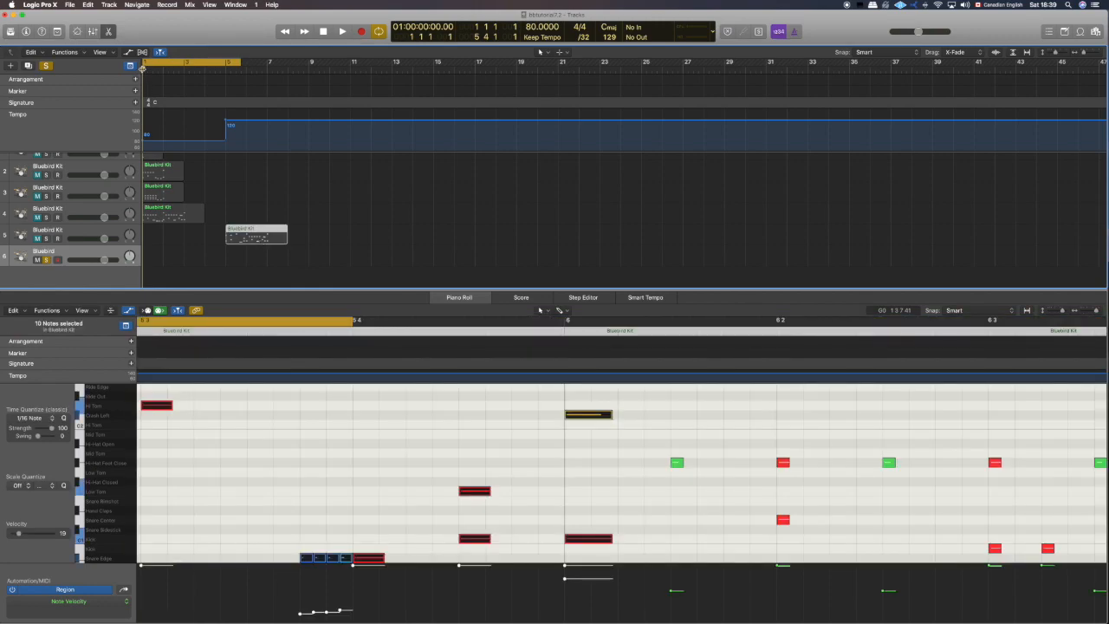
scroll(531, 417, "right", 5)
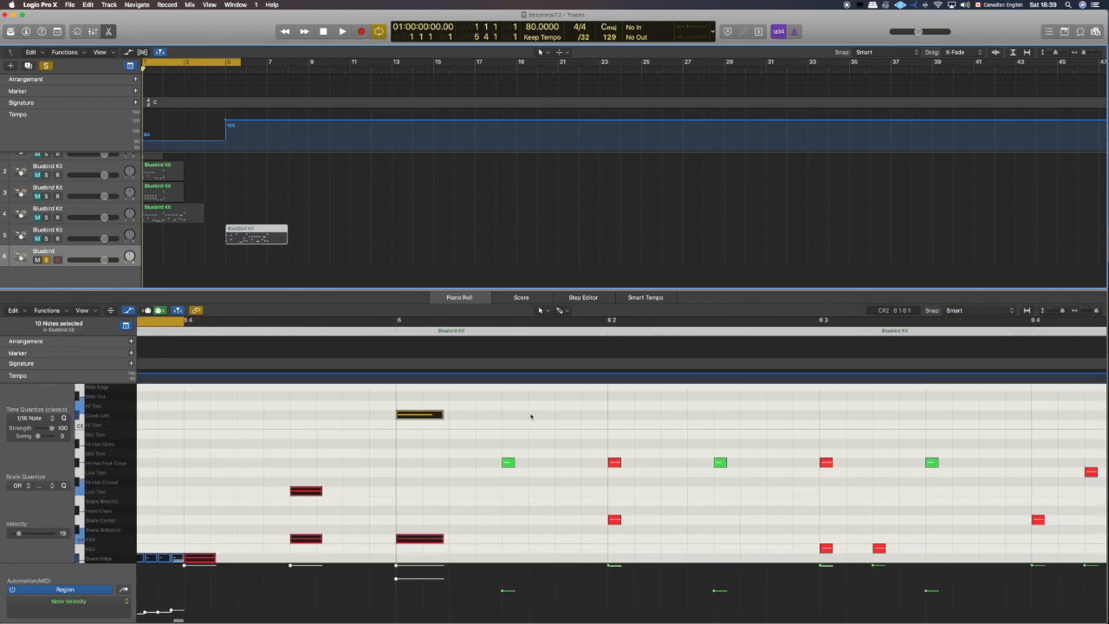
scroll(531, 417, "left", 9)
scroll(532, 417, "left", 2)
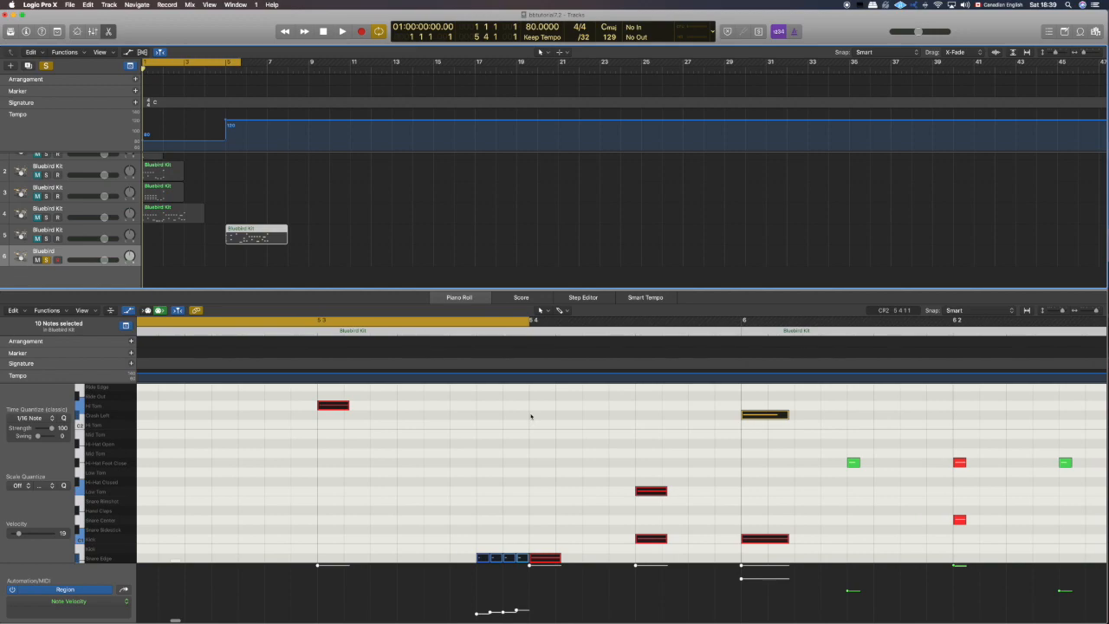
left_click(308, 397)
left_click_drag(304, 388, 806, 553)
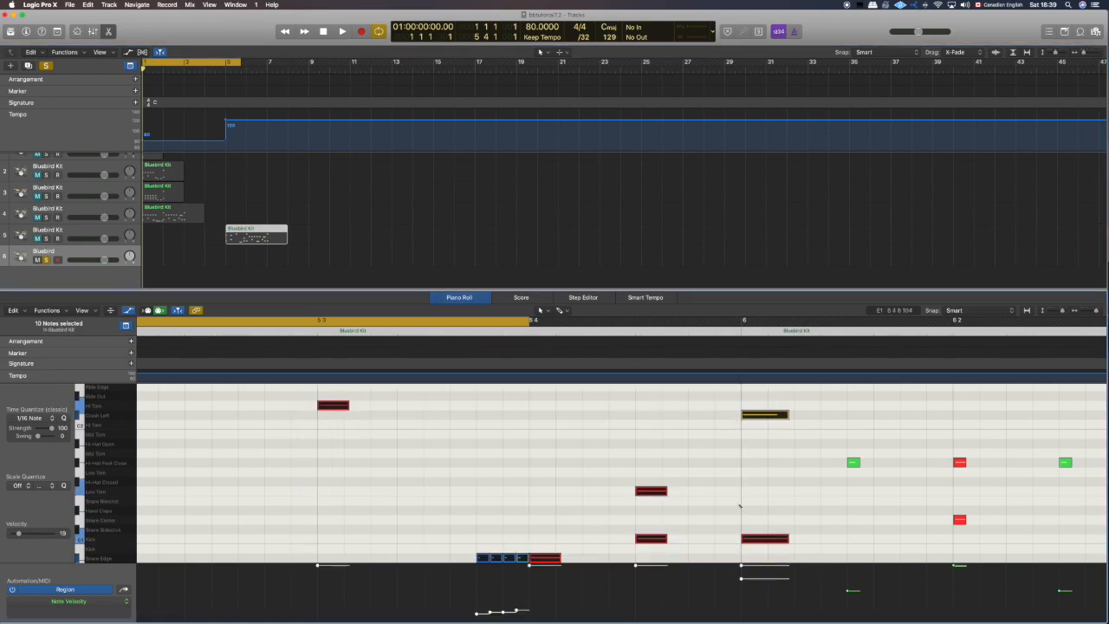
left_click(117, 253)
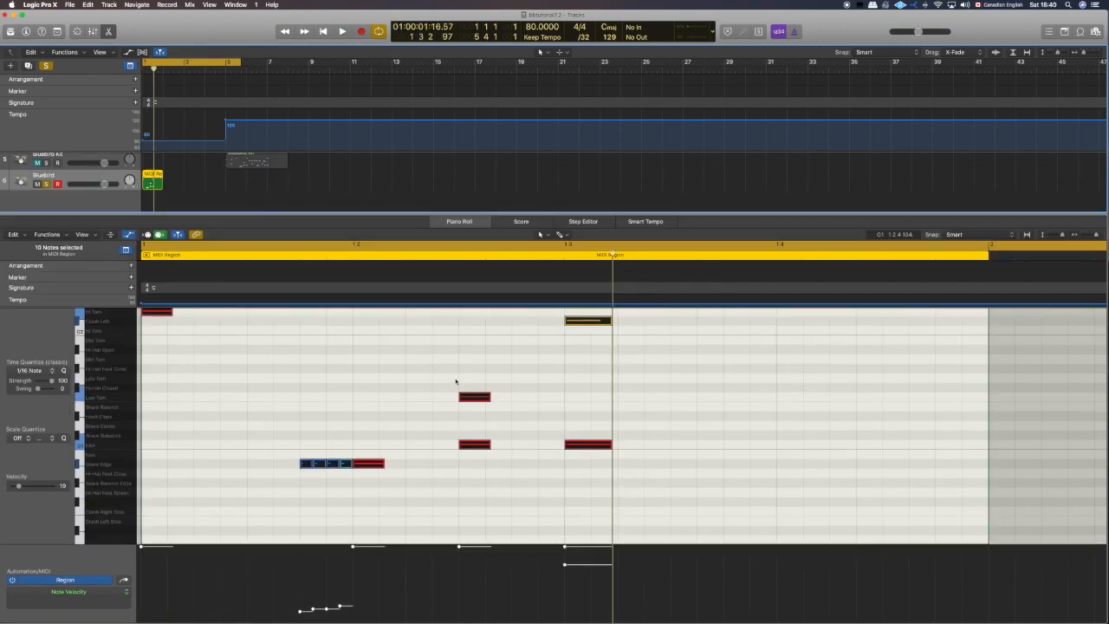
Step: Move the crash and kick pair to the second sixteenth of bar 1, and change the opening hi tom note to the kick on C1
scroll(412, 383, "up", 2)
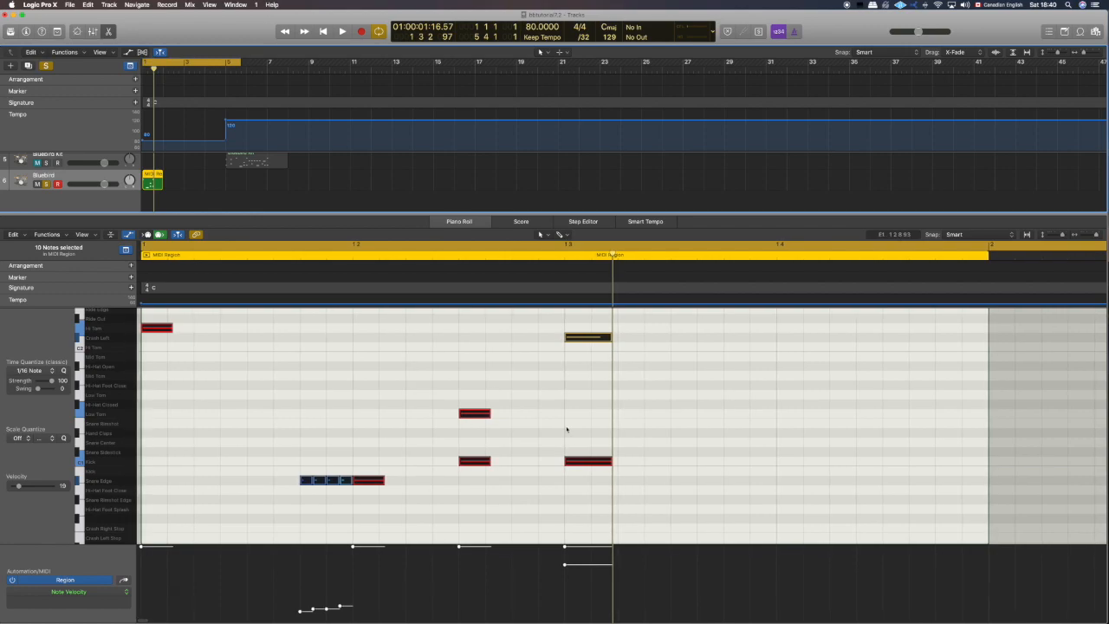
left_click_drag(621, 495, 596, 323)
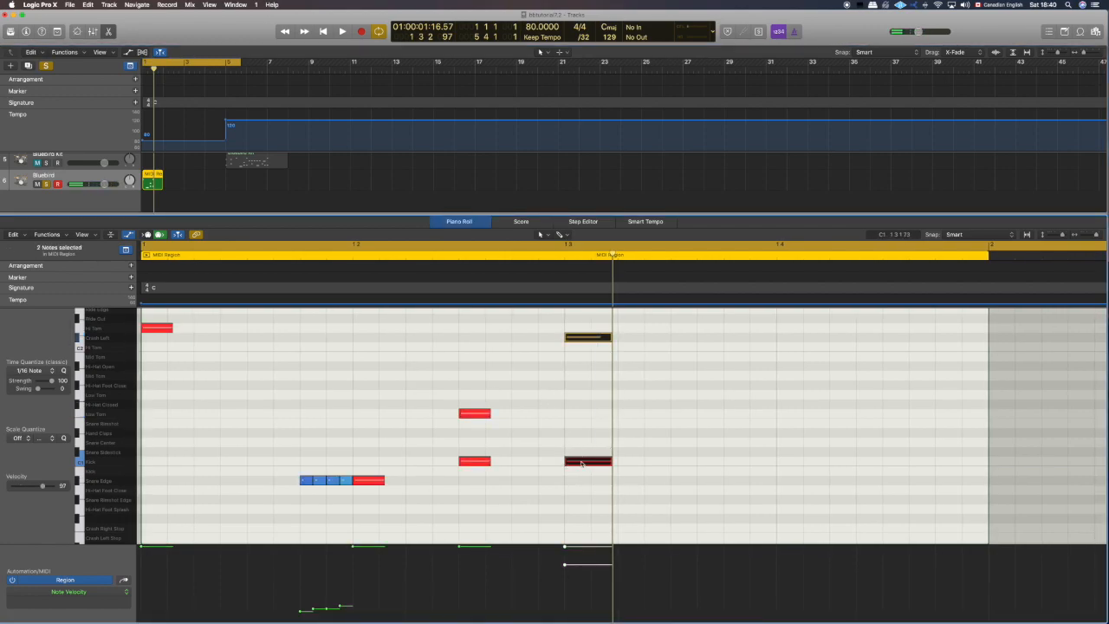
left_click_drag(581, 463, 185, 464)
left_click_drag(156, 328, 149, 464)
left_click_drag(189, 326, 208, 446)
left_click(225, 417)
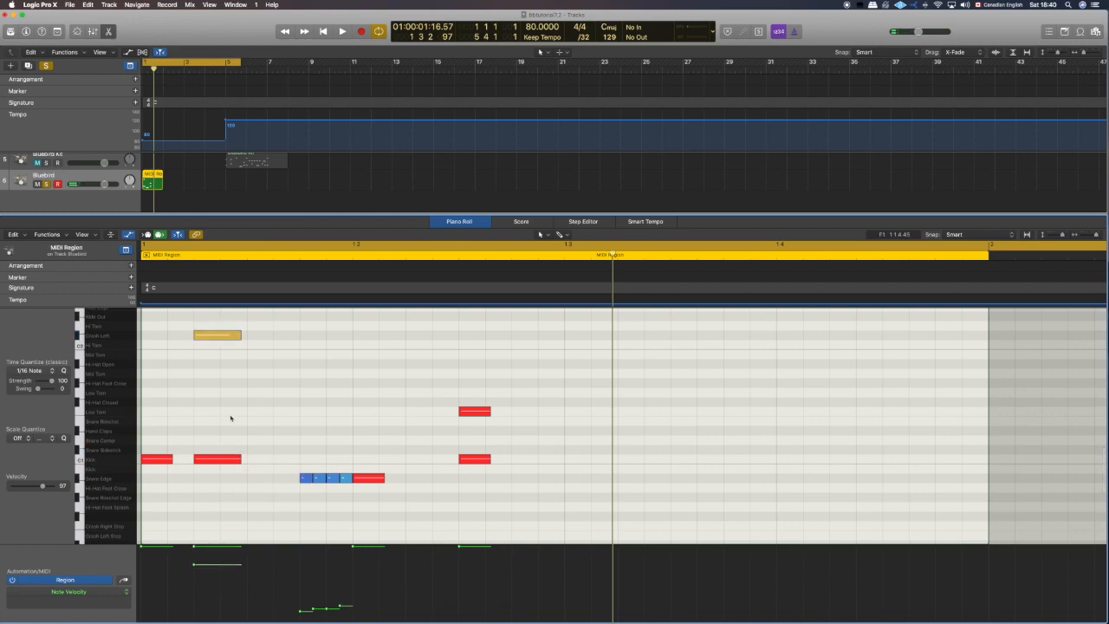
Step: Delete the snare ghost notes and accent before beat 2, and move the low tom and kick pair into the second half of beat 3
key("space")
key("space")
left_click_drag(299, 446, 421, 505)
key("Delete")
left_click_drag(453, 384, 702, 431)
scroll(563, 442, "up", 2)
scroll(563, 443, "up", 1)
left_click_drag(367, 272, 563, 273)
left_click(704, 436)
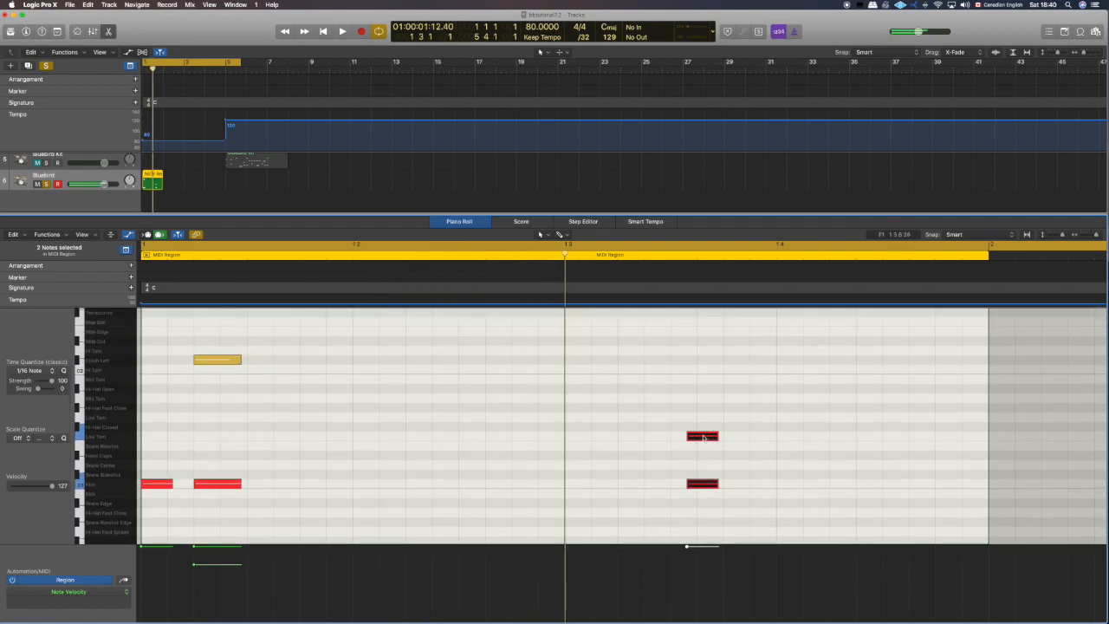
left_click(681, 447)
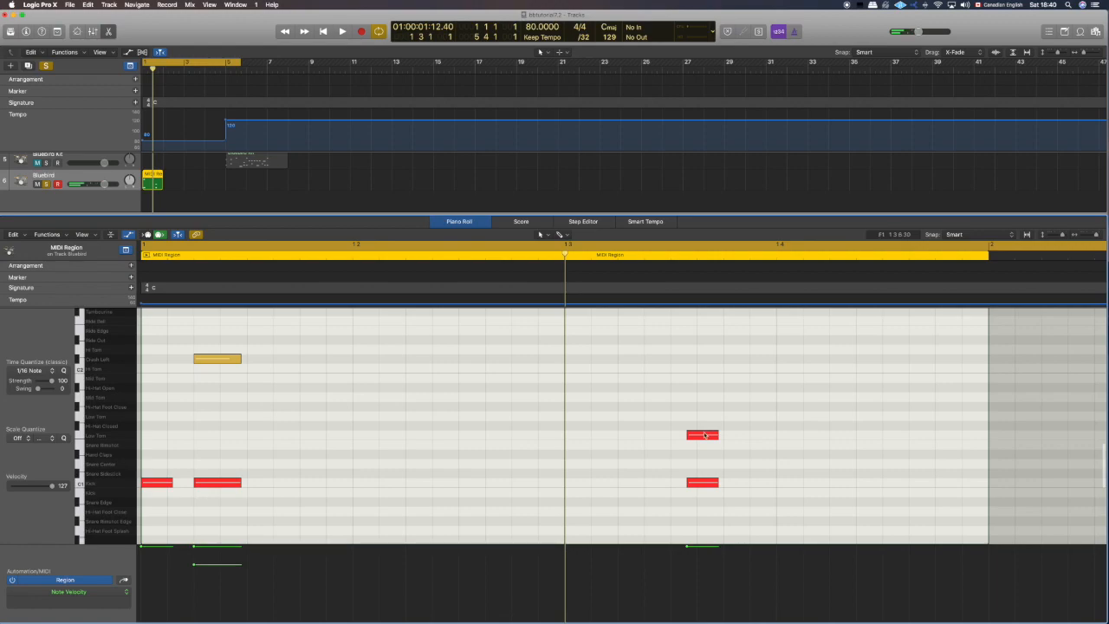
Step: Move the low tom note to the hi tom on D2 at beat 3, shorten it, and place a duplicate directly behind it
mouse_move(704, 435)
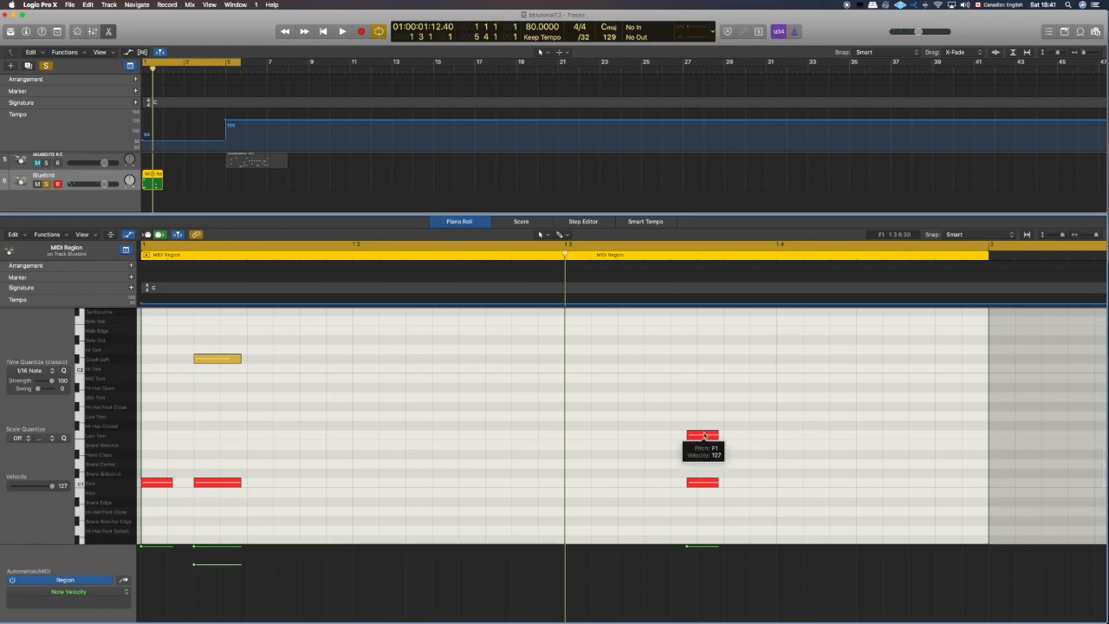
left_click_drag(704, 436, 580, 355)
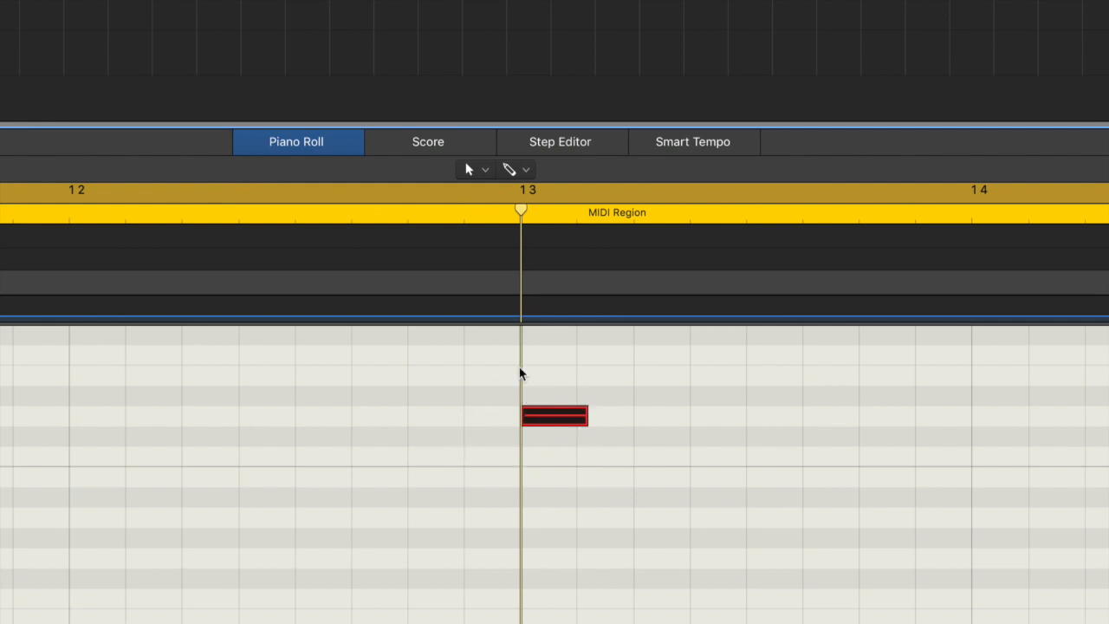
left_click_drag(585, 419, 536, 416)
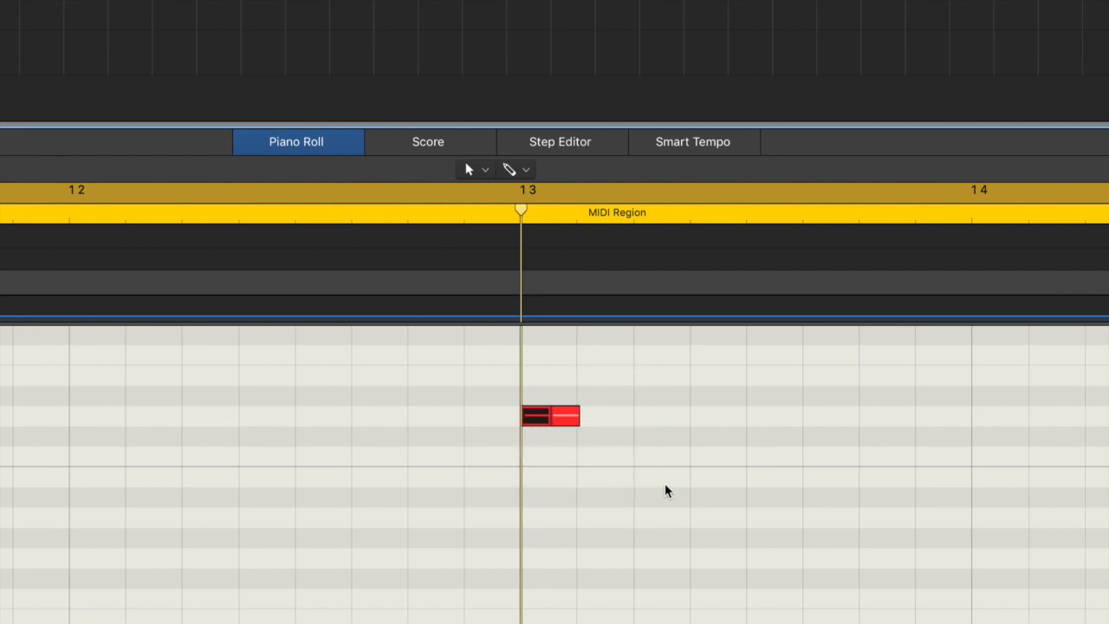
Step: Change the last kick to a mid tom right after the hi toms, and copy it down to the kick on C1 one grid division further
scroll(667, 492, "down", 3)
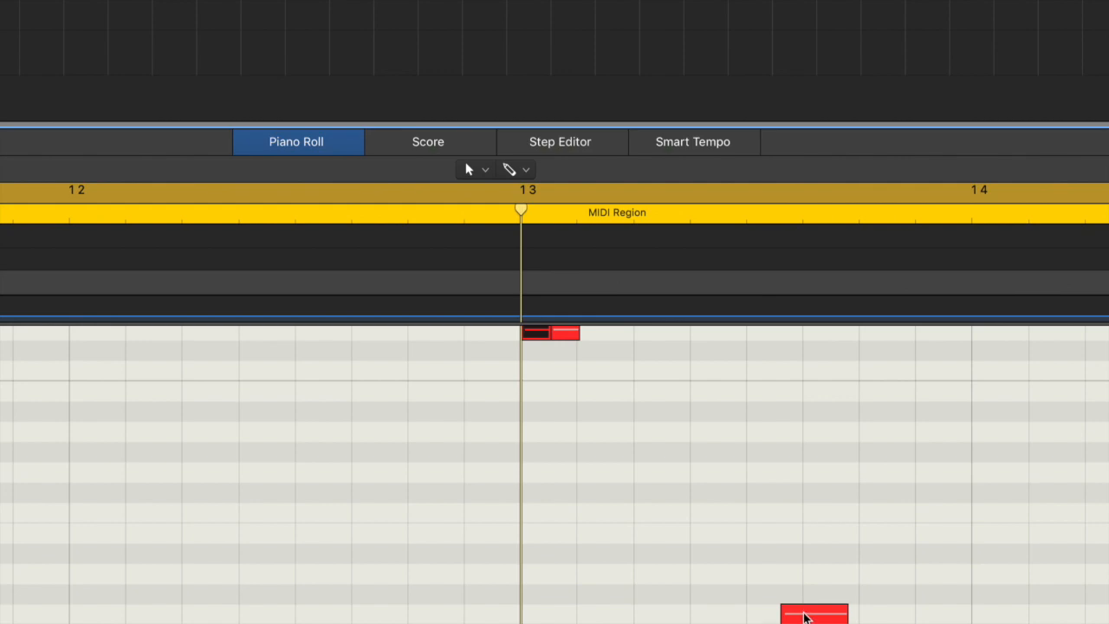
left_click_drag(804, 617, 605, 385)
scroll(614, 436, "up", 3)
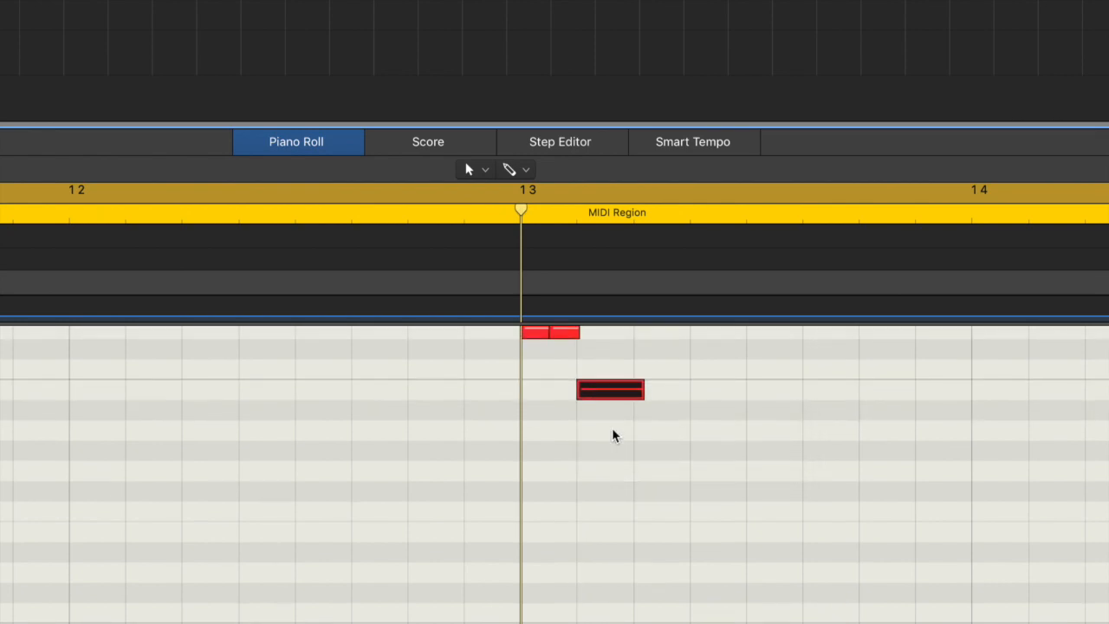
key("space")
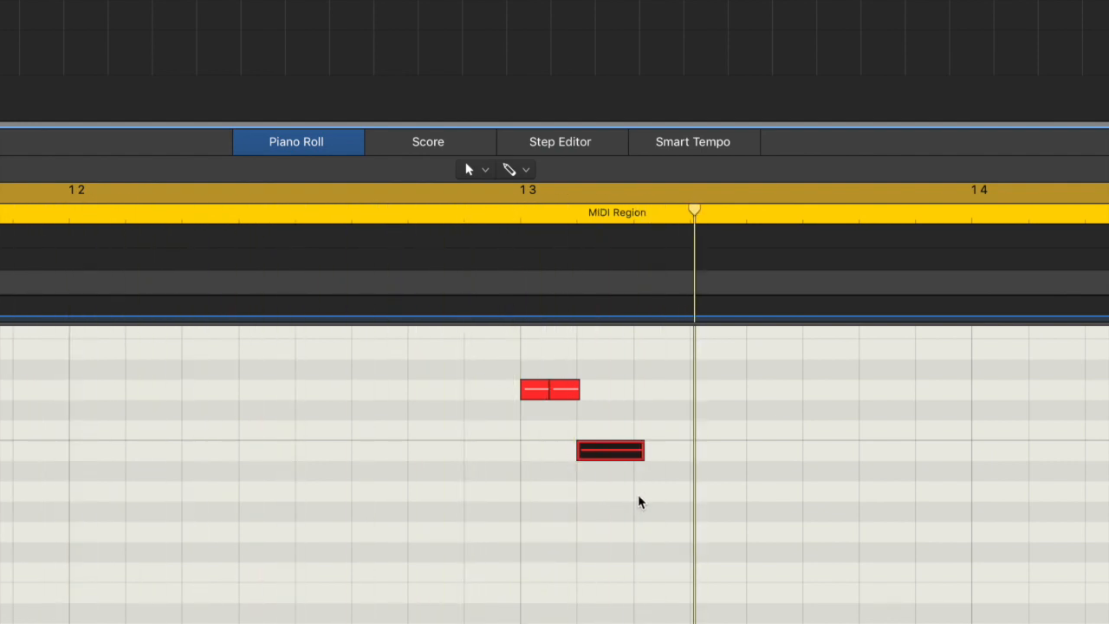
scroll(653, 516, "down", 2)
left_click_drag(601, 388, 651, 605)
scroll(597, 512, "up", 1)
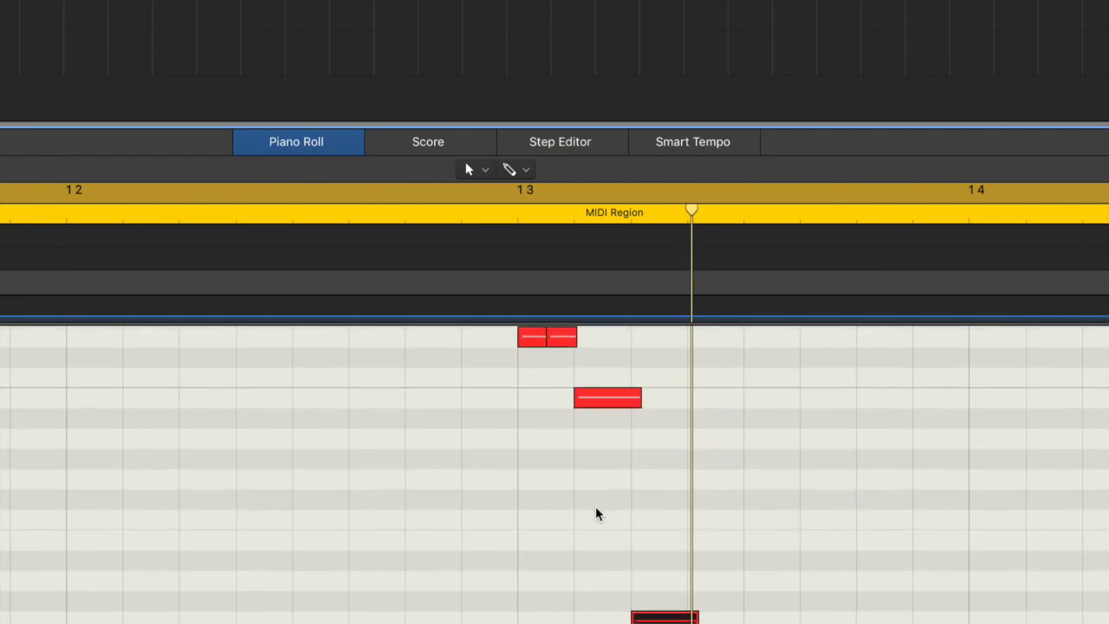
key("space")
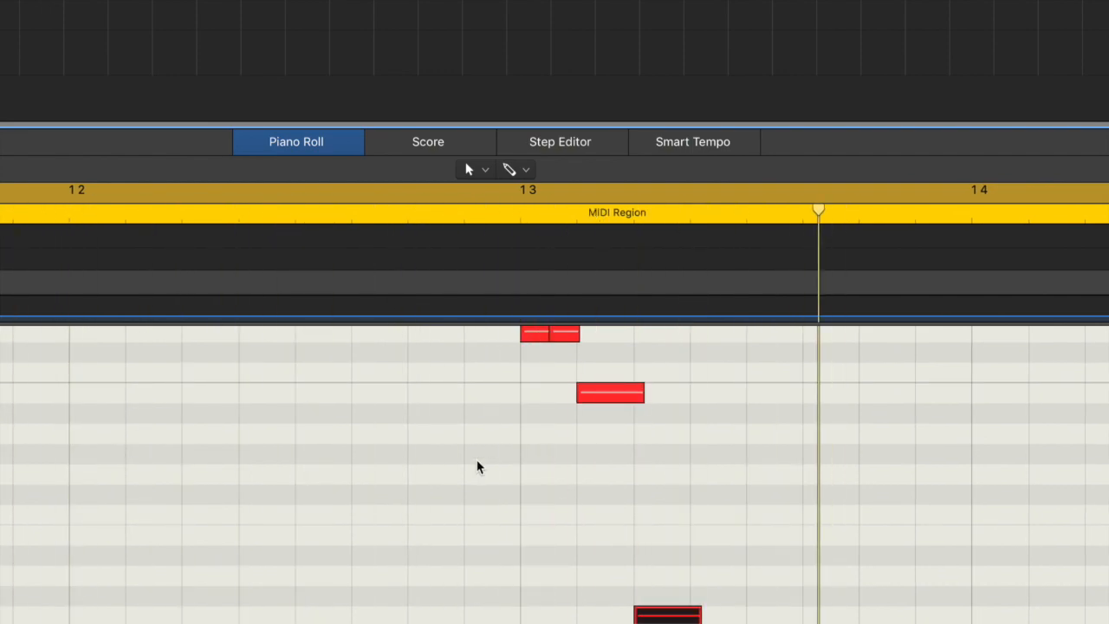
left_click(545, 444)
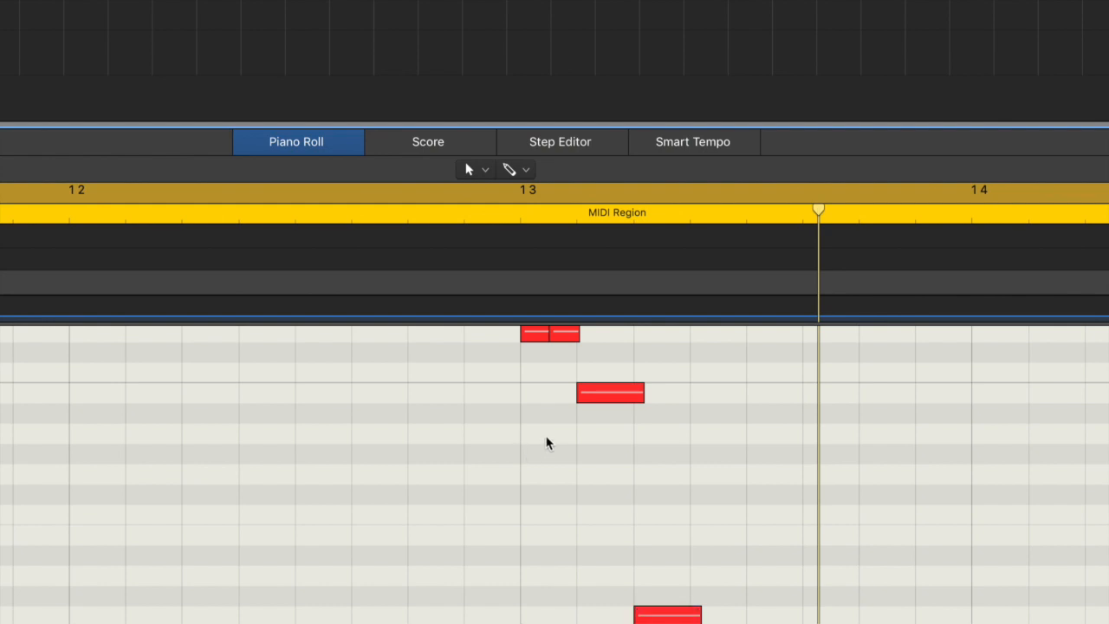
Step: Lower the second hi tom's velocity to 95 and the mid tom's velocity further below it, and play the fill
left_click(535, 336)
left_click(565, 334)
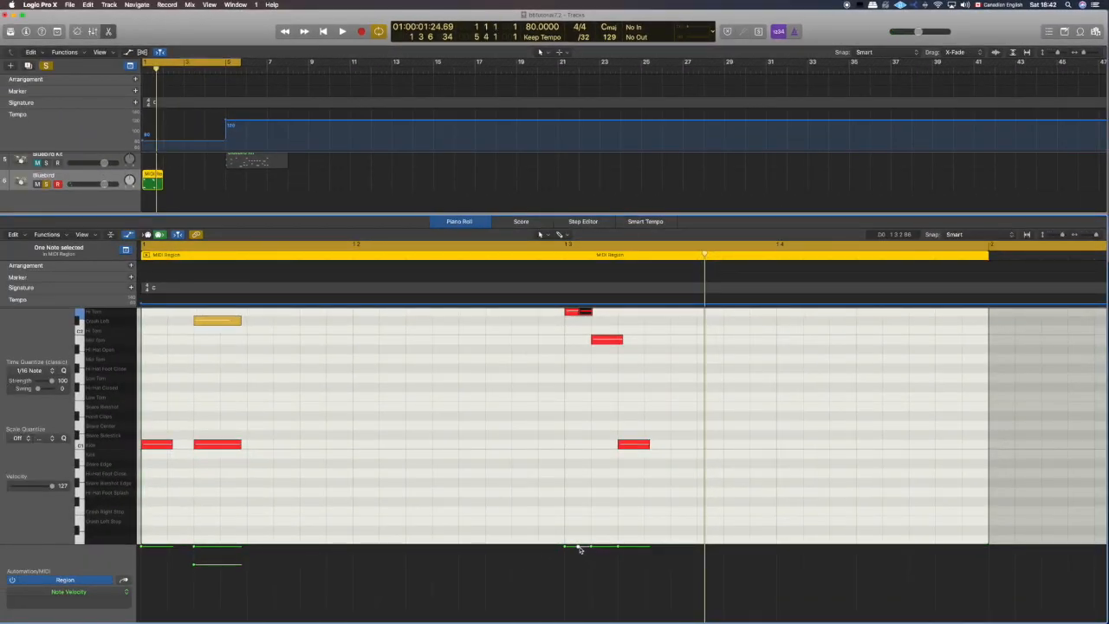
left_click_drag(581, 555, 597, 582)
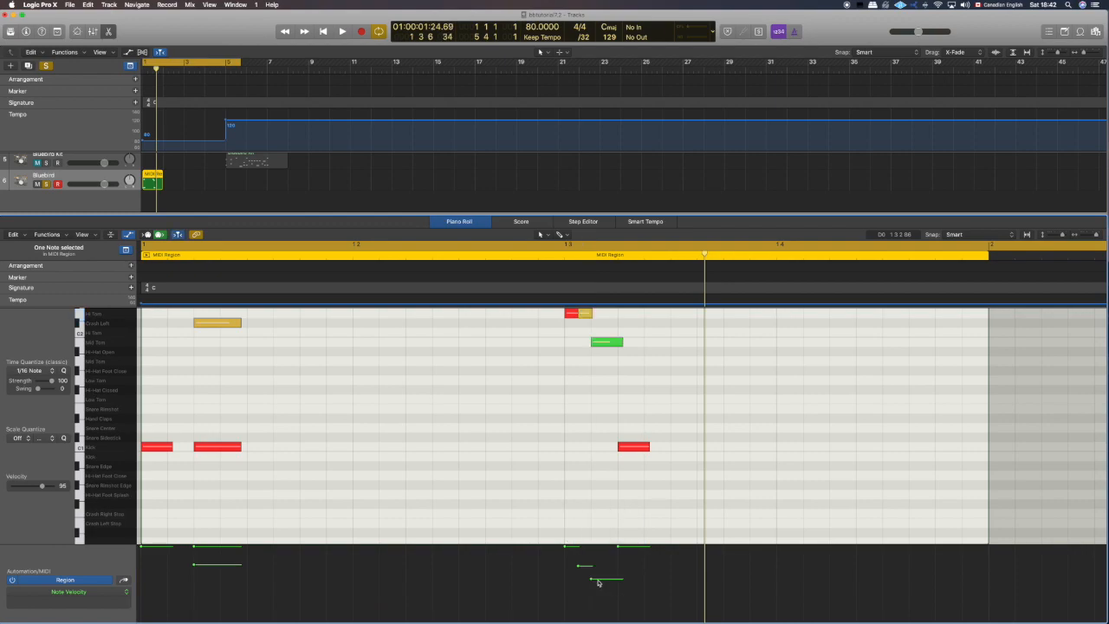
key("space")
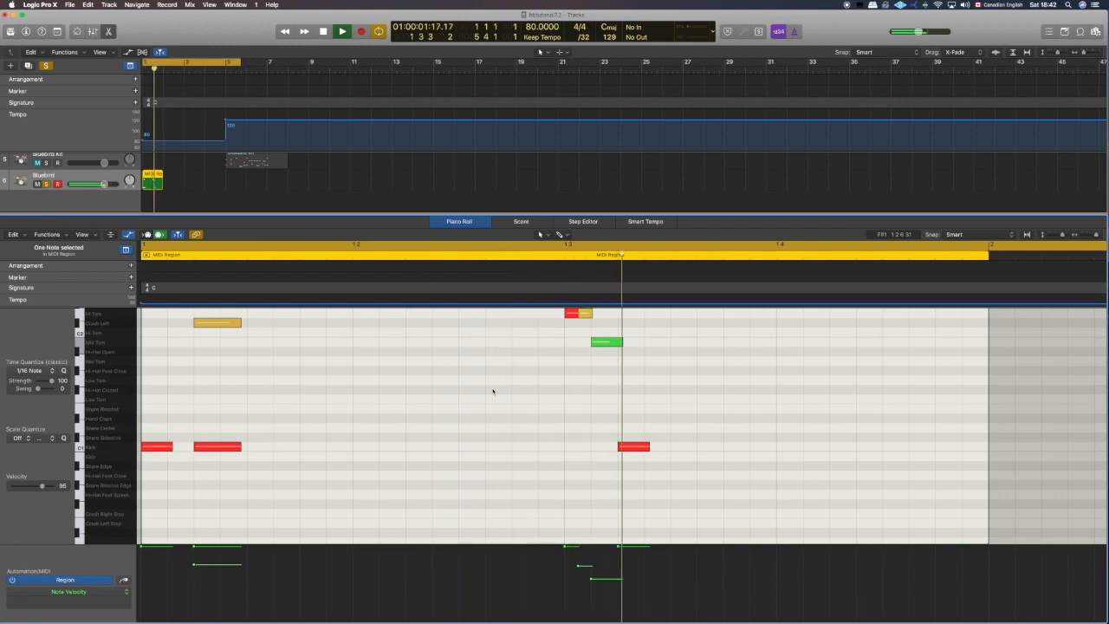
key("space")
Step: Set the two hi tom notes and the mid tom to an even velocity of 88 and play the fill
mouse_move(607, 578)
left_mouse_down()
mouse_move(620, 597)
mouse_move(613, 570)
left_mouse_up()
key("space")
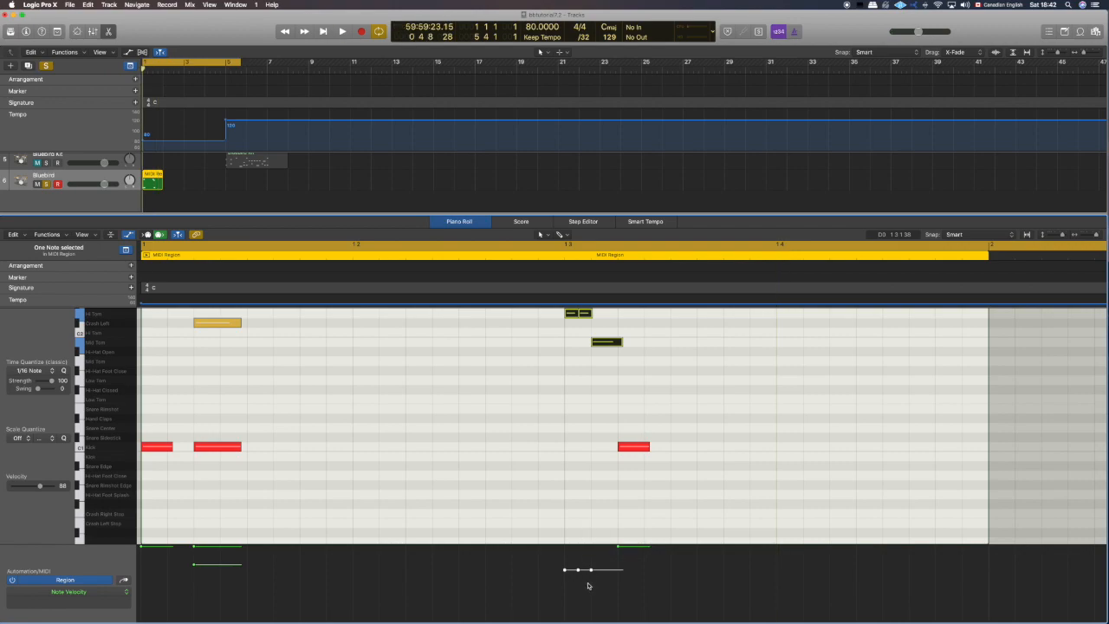
key("space")
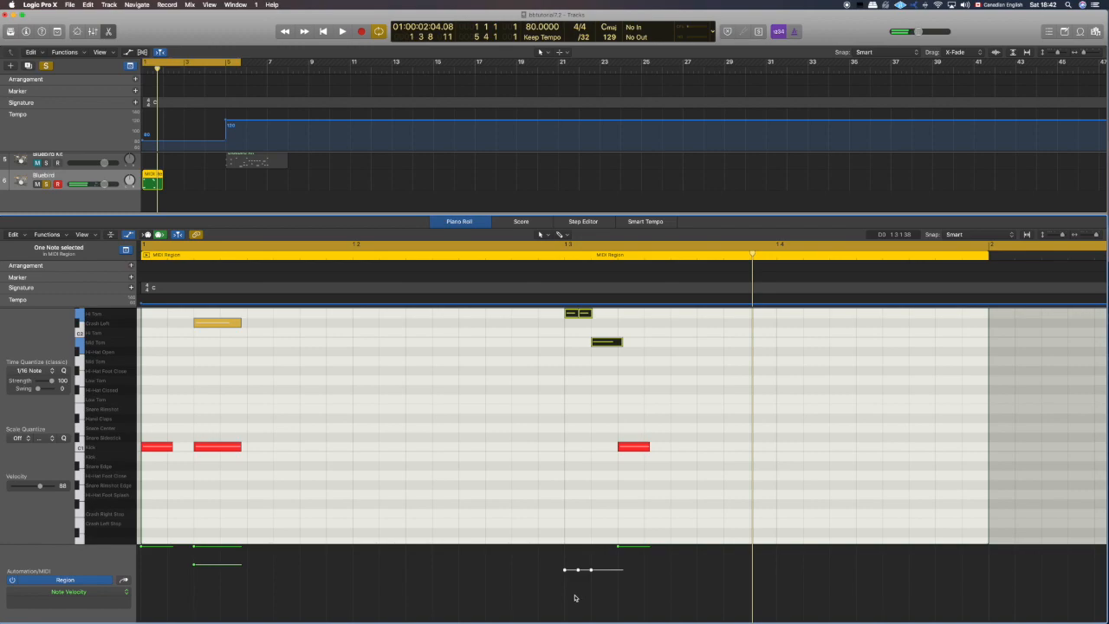
Step: Try a falling velocity ramp ending at 110 and a rising one starting at 90 across the three tom notes, playing back the fill
mouse_move(568, 550)
left_mouse_down()
mouse_move(613, 562)
mouse_move(571, 548)
left_mouse_up()
key("space")
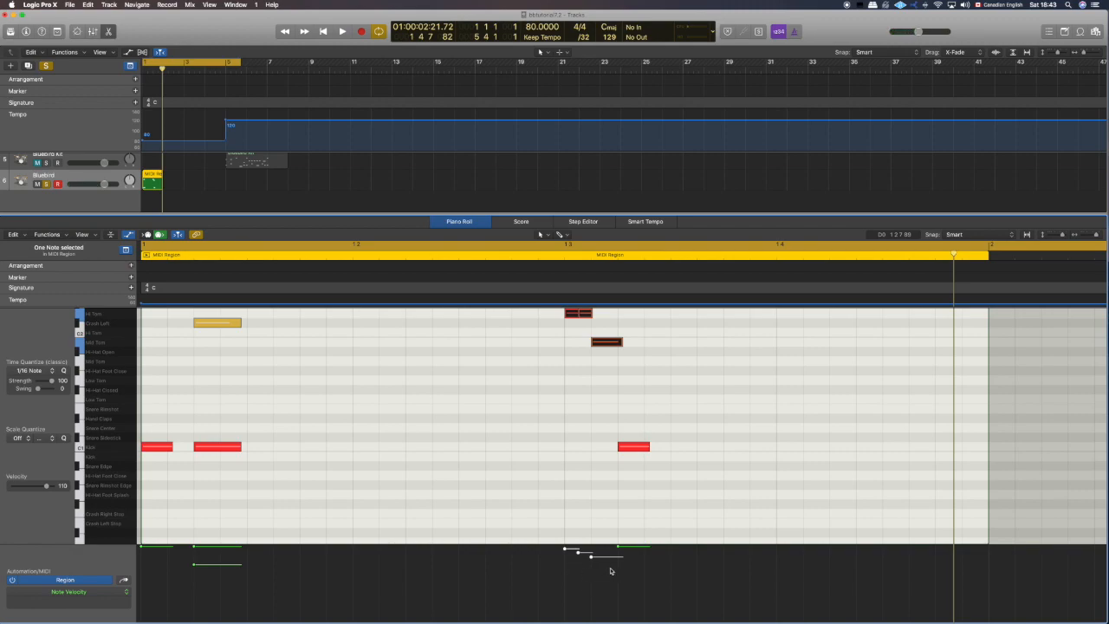
left_click_drag(619, 562, 581, 568)
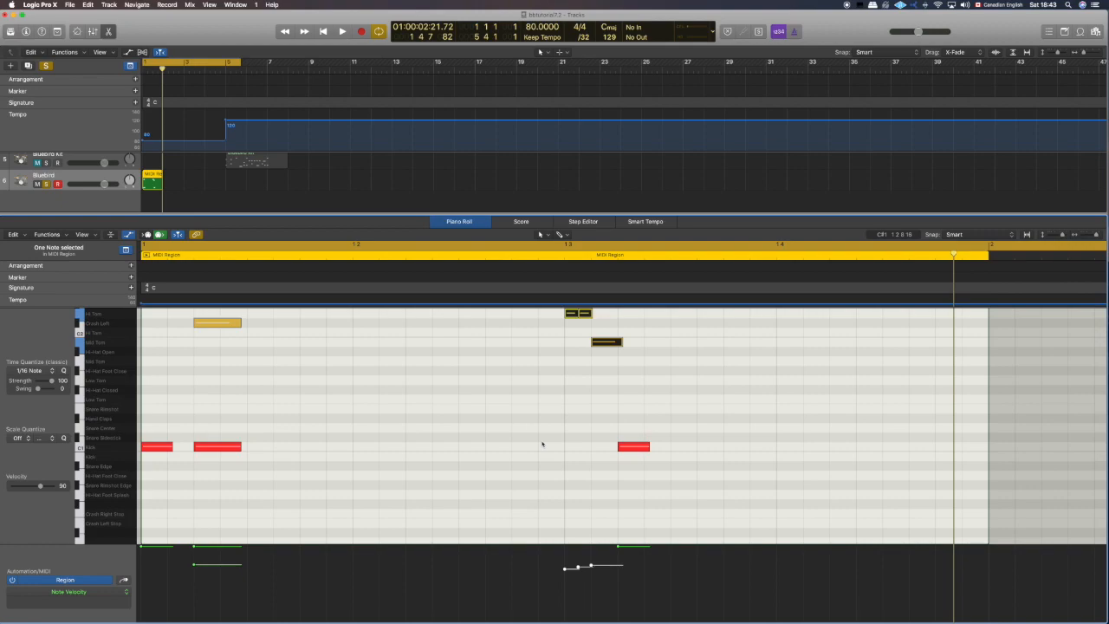
key("space")
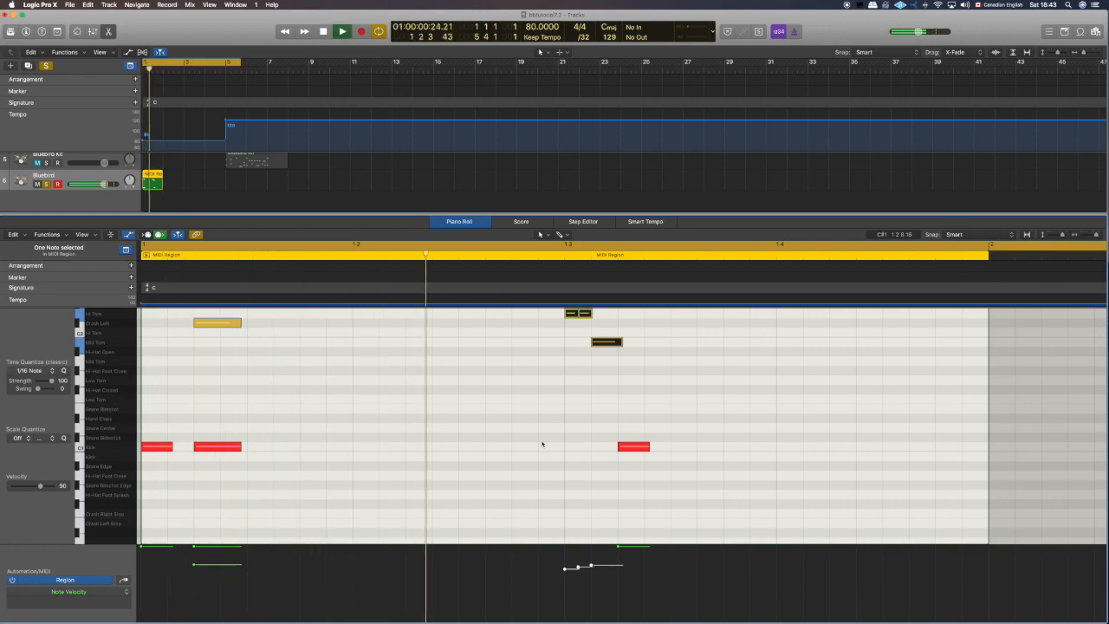
key("space")
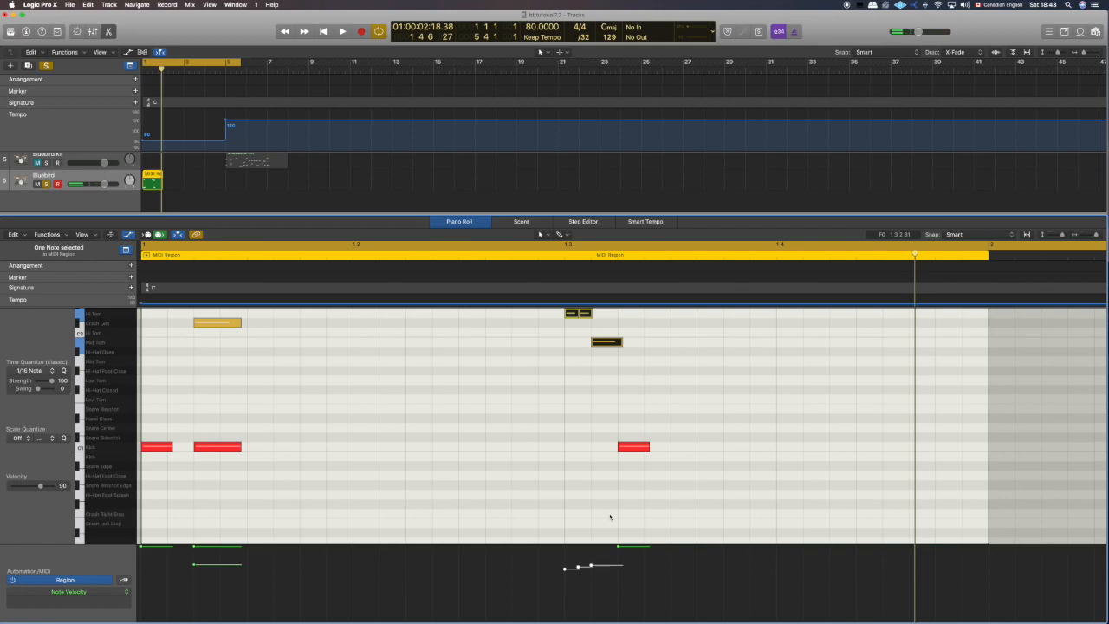
Step: Draw a falling velocity ramp across the two hi toms down to 116 on the mid tom, and play the fill
mouse_move(587, 549)
left_mouse_down()
mouse_move(618, 560)
mouse_move(555, 549)
mouse_move(565, 544)
left_mouse_up()
key("space")
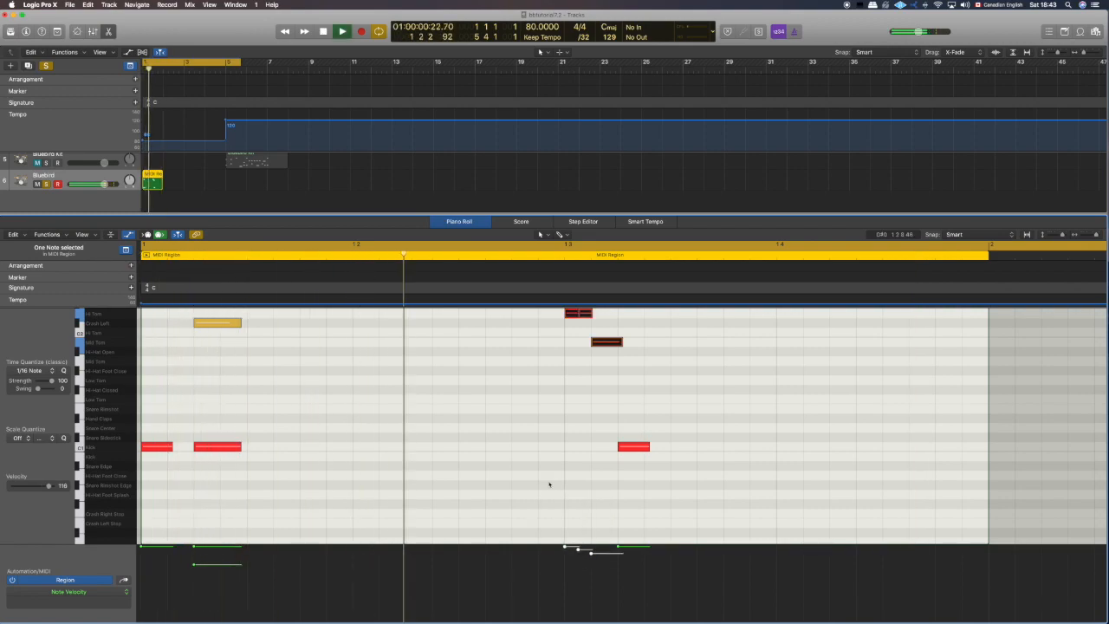
key("space")
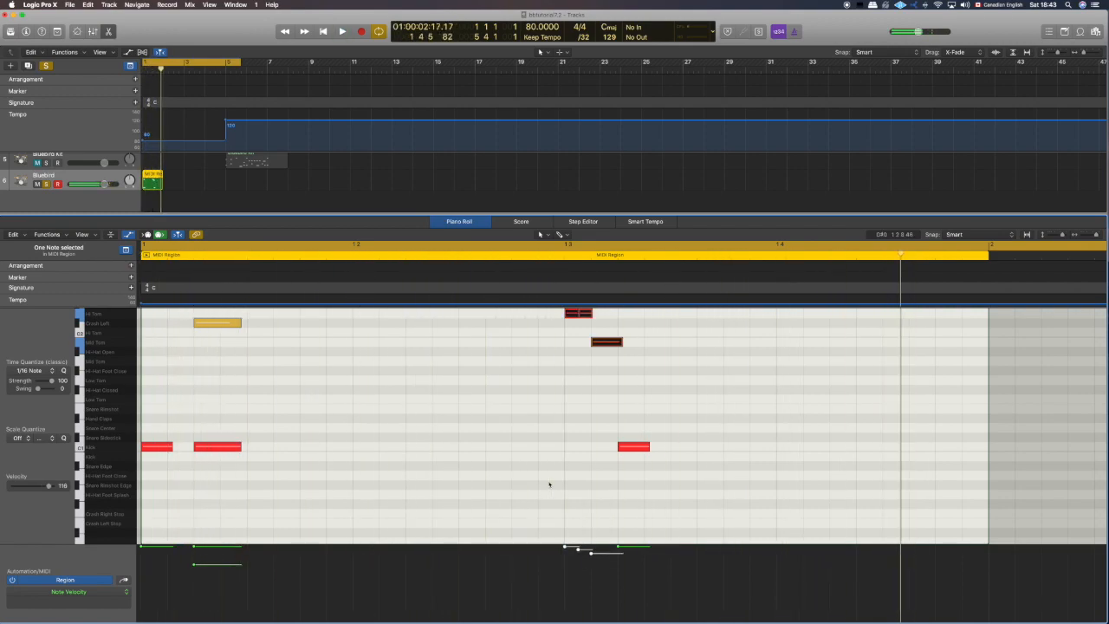